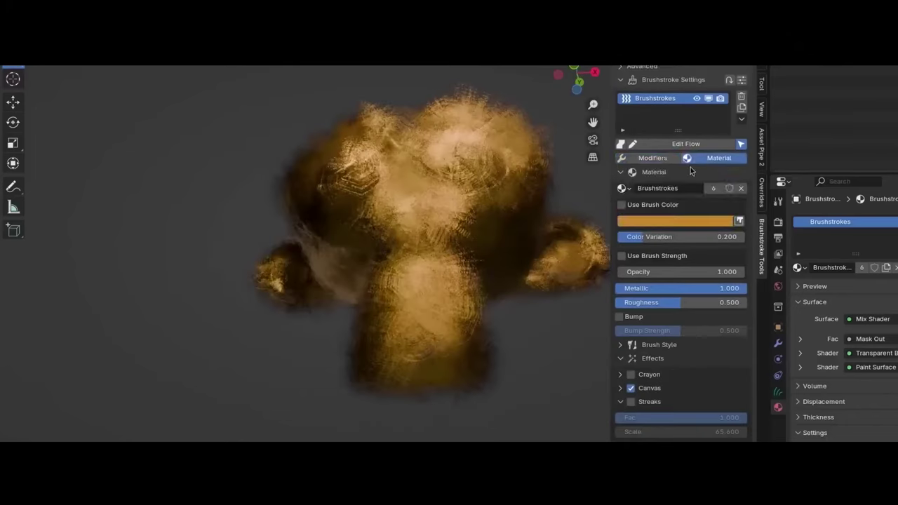
Adjust the brushstroke material colour for the B-4.3 lettering scene
{"action": "scroll", "coordinate": [481, 218], "scroll_direction": "up", "scroll_amount": 3}
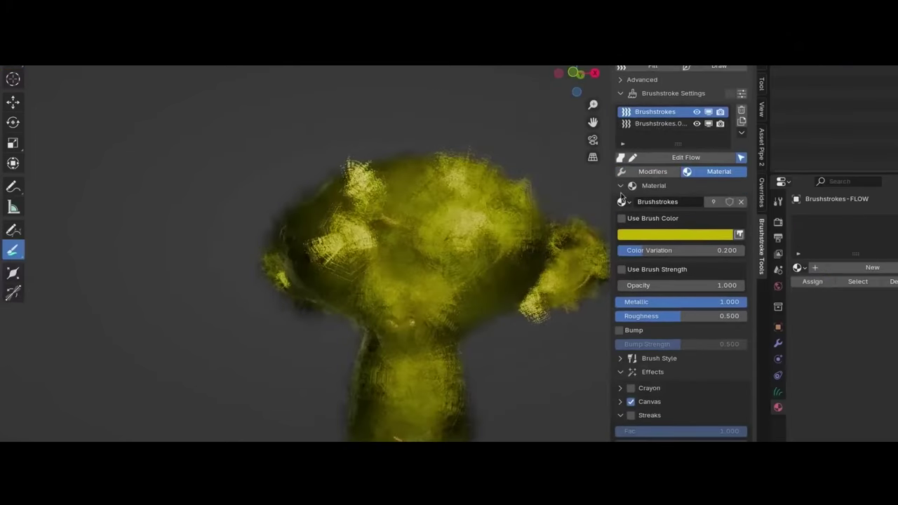
{"action": "left_click", "coordinate": [702, 232]}
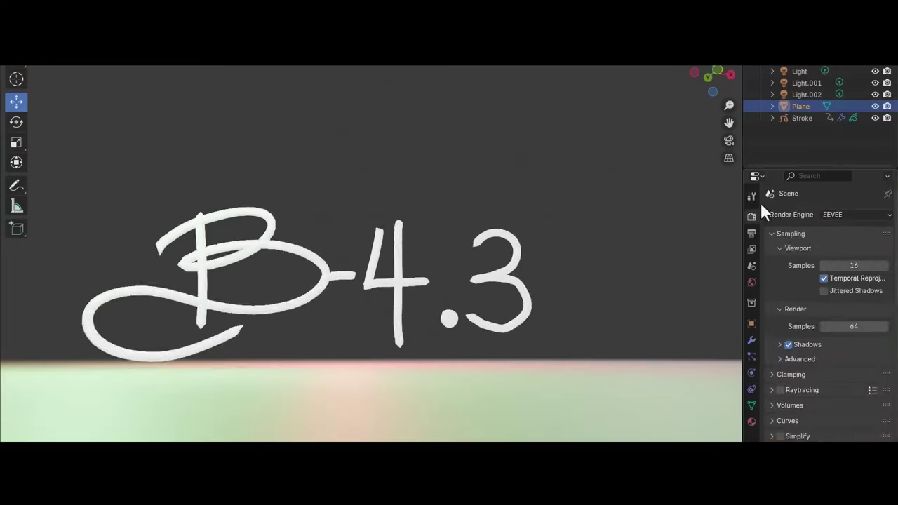
Browse to the Blender 4.3 Release Notes, view its release schedule page, then go back
{"action": "left_click", "coordinate": [751, 197]}
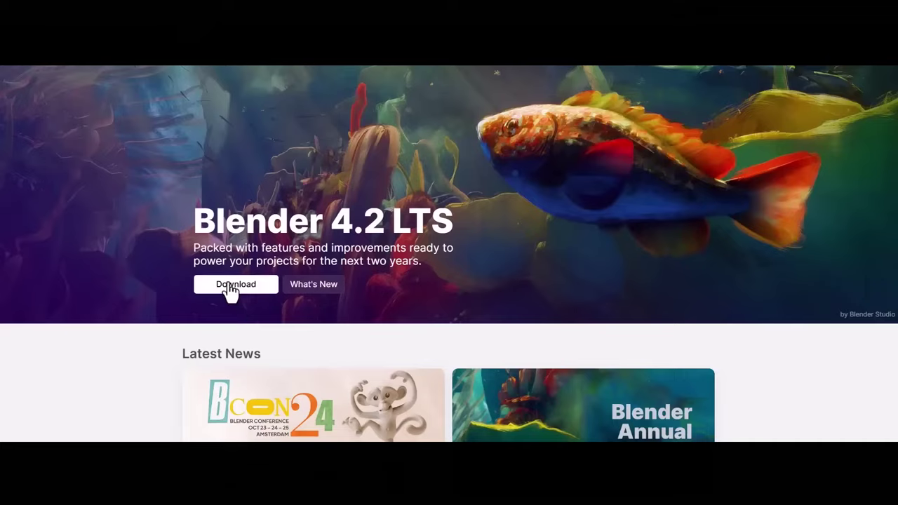
{"action": "left_click", "coordinate": [235, 285]}
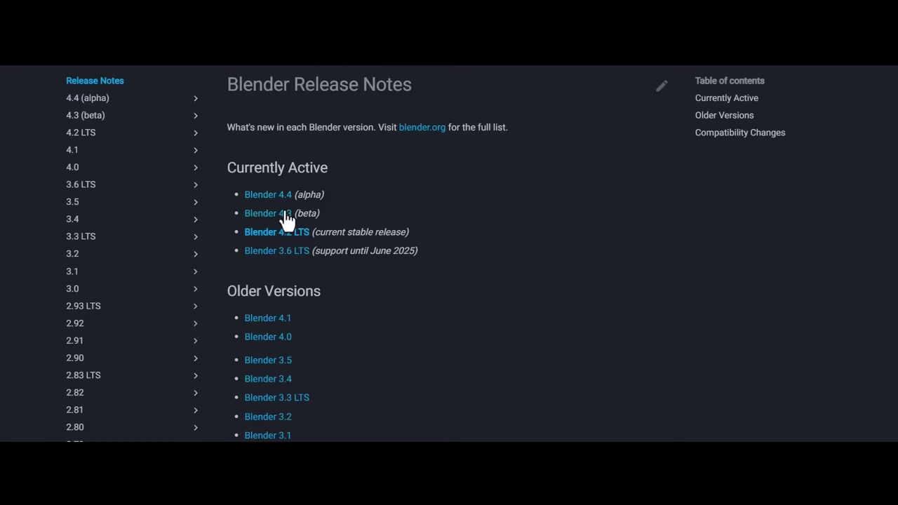
{"action": "left_click", "coordinate": [288, 214]}
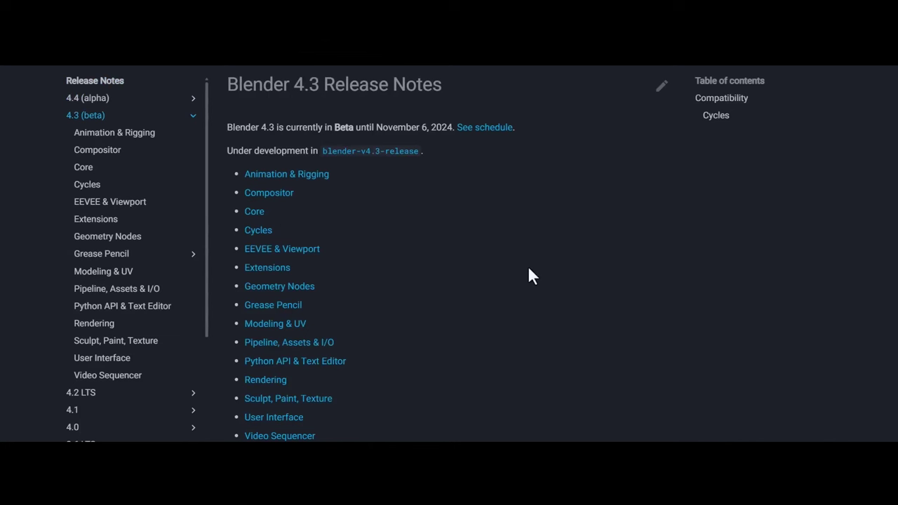
{"action": "left_click", "coordinate": [485, 127]}
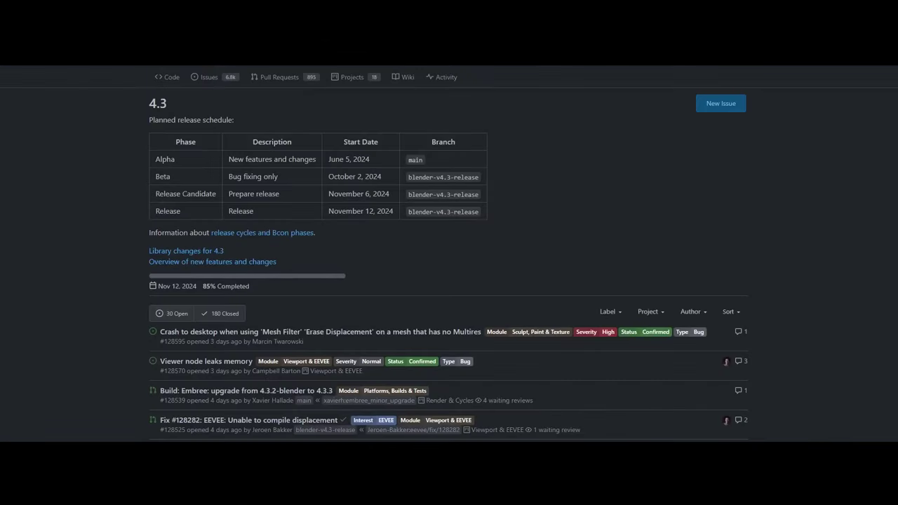
{"action": "key", "text": "alt+Left"}
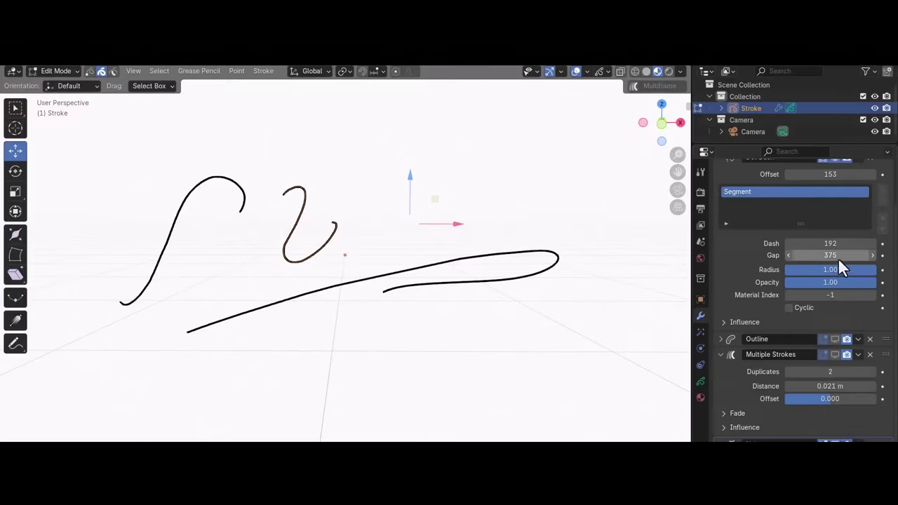
Shrink the signature's Dot Dash gap, hide the Outline modifier in viewport, collapse the other modifiers
{"action": "mouse_move", "coordinate": [839, 261]}
{"action": "left_mouse_down"}
{"action": "mouse_move", "coordinate": [793, 262]}
{"action": "mouse_move", "coordinate": [770, 244]}
{"action": "left_mouse_up"}
{"action": "left_click", "coordinate": [835, 339]}
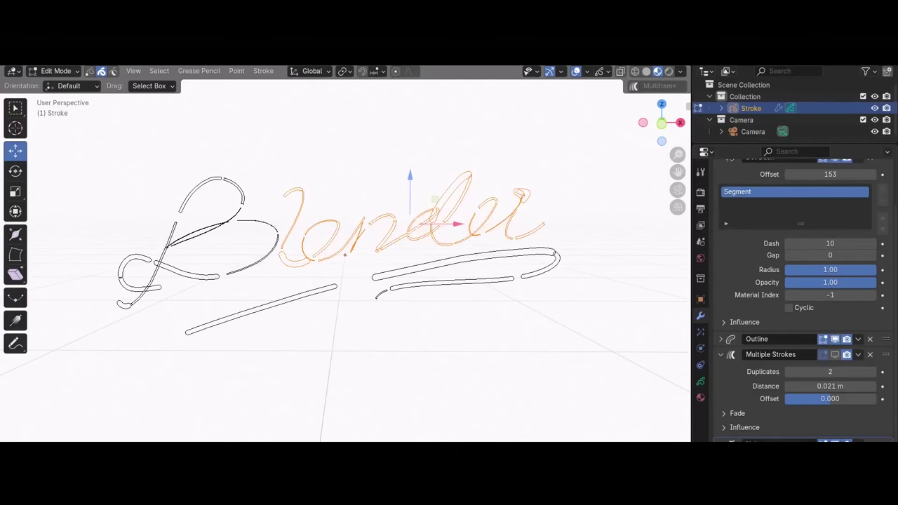
{"action": "left_click", "coordinate": [835, 339]}
{"action": "scroll", "coordinate": [807, 322], "scroll_direction": "up", "scroll_amount": 2}
{"action": "left_click", "coordinate": [723, 385]}
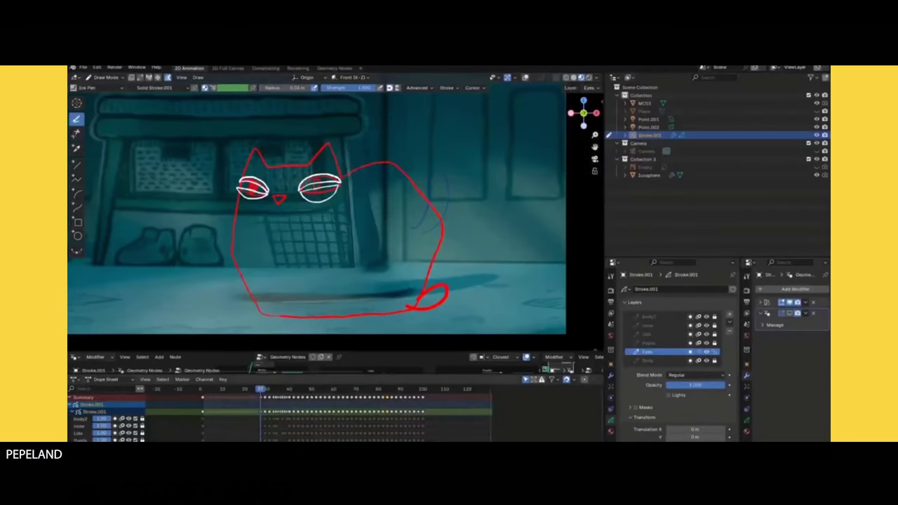
Show the cat as a solid shape and scrub its animation to frame 85, then back to 27
{"action": "mouse_move", "coordinate": [263, 390]}
{"action": "left_mouse_down"}
{"action": "mouse_move", "coordinate": [371, 391]}
{"action": "mouse_move", "coordinate": [262, 396]}
{"action": "left_mouse_up"}
{"action": "left_click", "coordinate": [791, 314]}
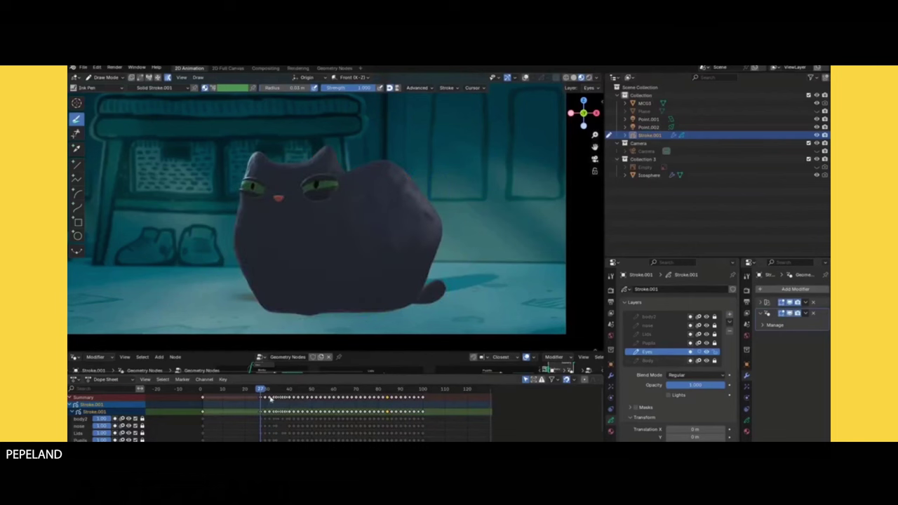
{"action": "left_click_drag", "start_coordinate": [290, 391], "coordinate": [397, 391]}
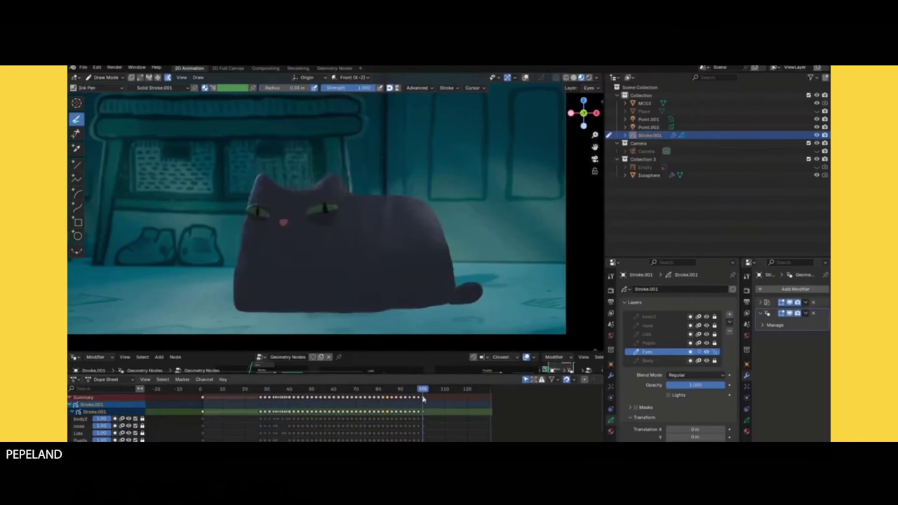
{"action": "key", "text": "KP_0"}
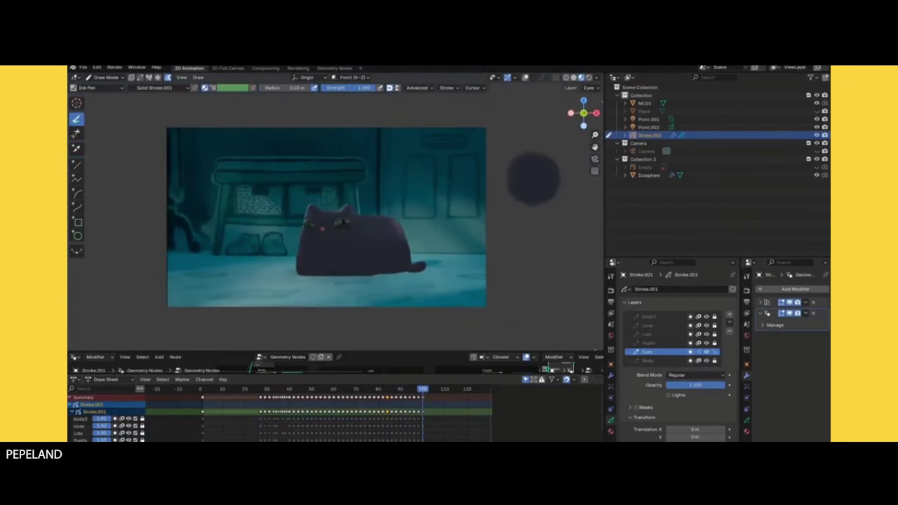
{"action": "key", "text": "KP_0"}
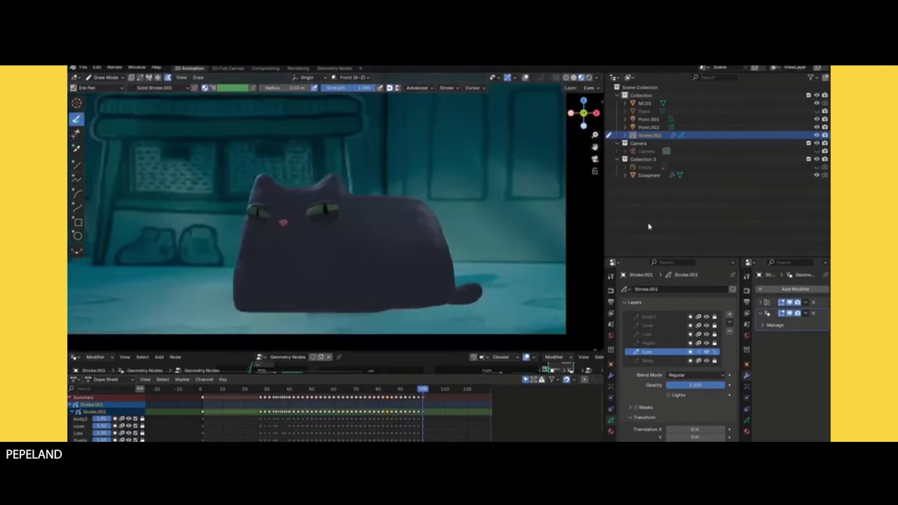
{"action": "left_click", "coordinate": [262, 390]}
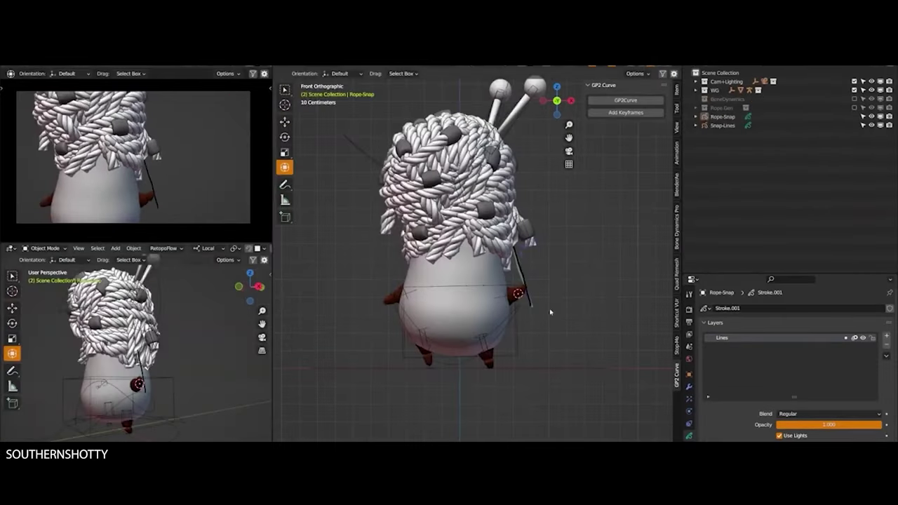
Give Rope.Snap a Geometry Nodes modifier using Rope-Gen with a 0.0225 m radius
{"action": "left_click", "coordinate": [525, 271]}
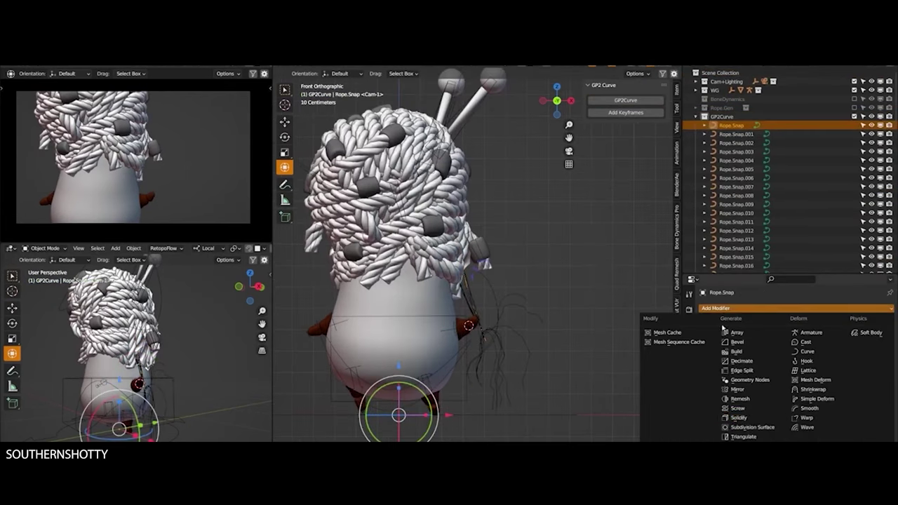
{"action": "left_click", "coordinate": [750, 382]}
{"action": "left_click", "coordinate": [708, 336]}
{"action": "left_click", "coordinate": [730, 347]}
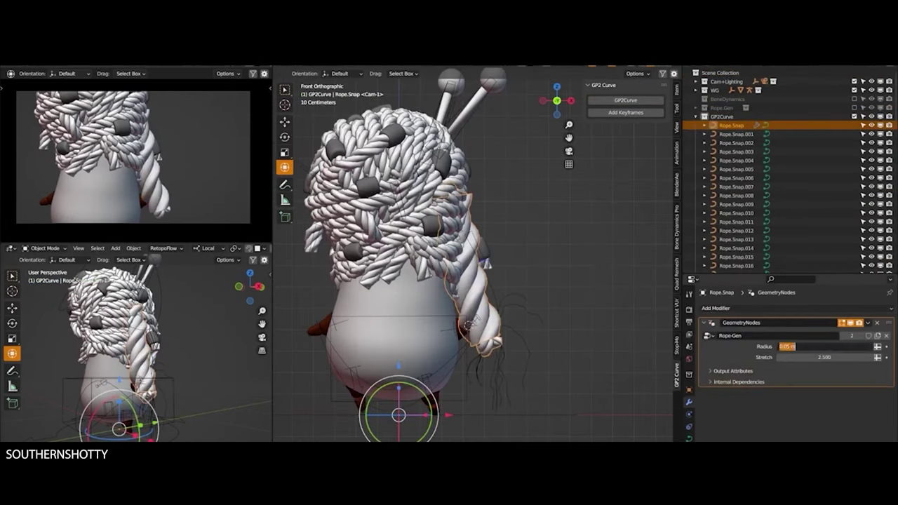
{"action": "type", "text": ".0225"}
{"action": "key", "text": "Return"}
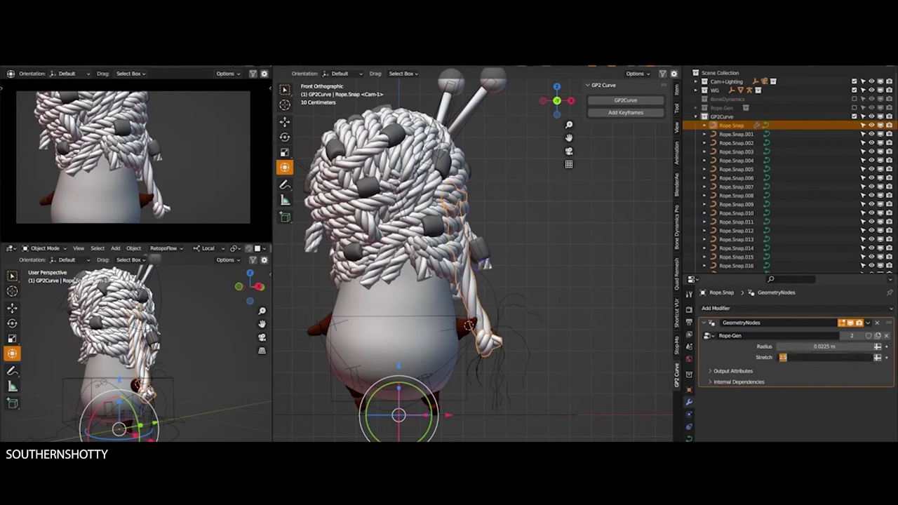
Copy the rope modifier from Rope.Snap to all Rope.Snap curves and play the animation
{"action": "left_click", "coordinate": [735, 134]}
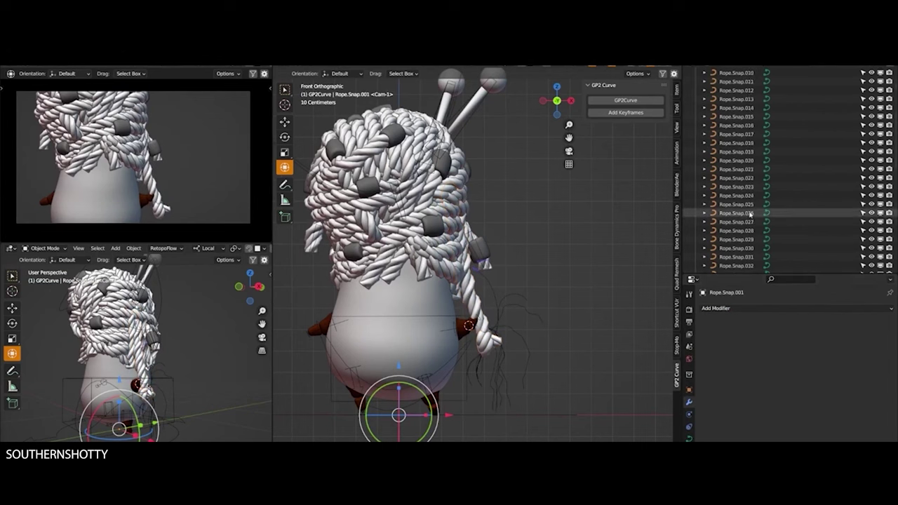
{"action": "scroll", "coordinate": [740, 197], "scroll_direction": "down", "scroll_amount": 10}
{"action": "left_click", "coordinate": [745, 226], "text": "shift"}
{"action": "scroll", "coordinate": [745, 226], "scroll_direction": "up", "scroll_amount": 10}
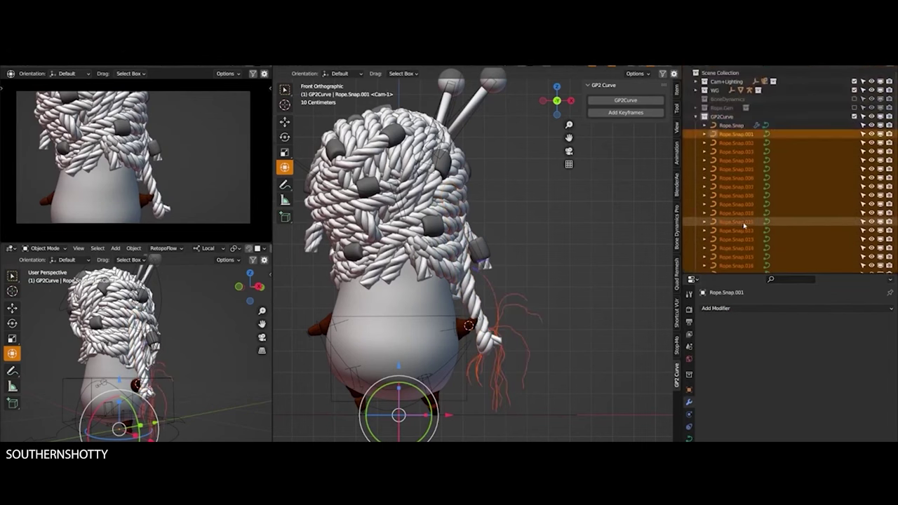
{"action": "left_click", "coordinate": [732, 125], "text": "ctrl"}
{"action": "key", "text": "ctrl+l"}
{"action": "left_click", "coordinate": [471, 293]}
{"action": "left_click", "coordinate": [727, 116]}
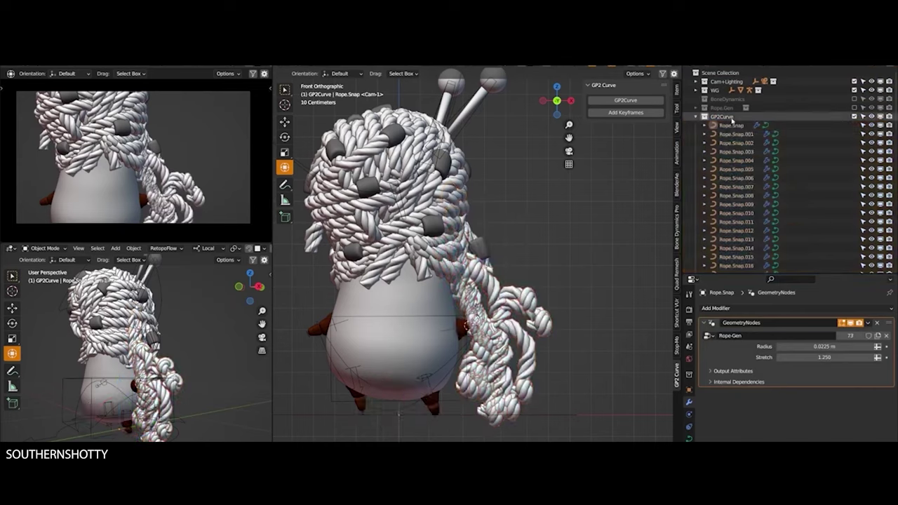
{"action": "left_click", "coordinate": [737, 151]}
{"action": "key", "text": "space"}
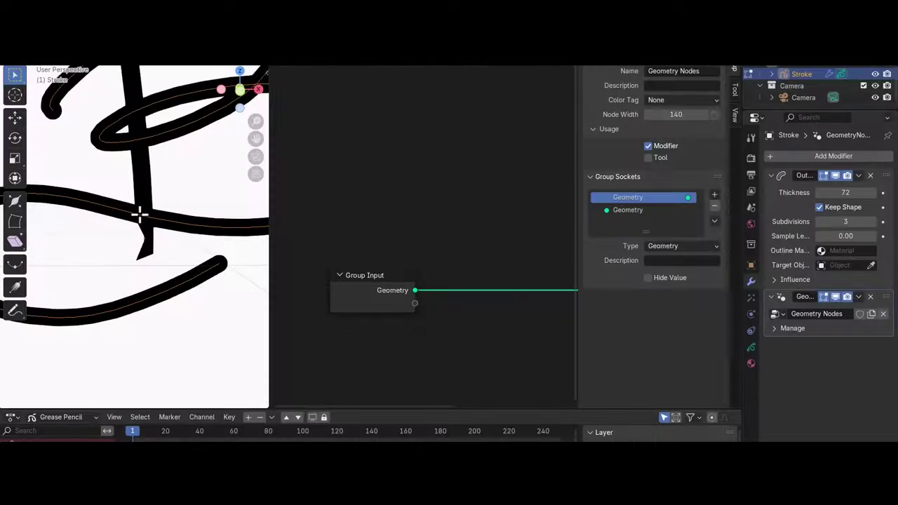
Insert a Resample Curve node on the Geometry link and raise its count to 195
{"action": "scroll", "coordinate": [104, 233], "scroll_direction": "down", "scroll_amount": 5}
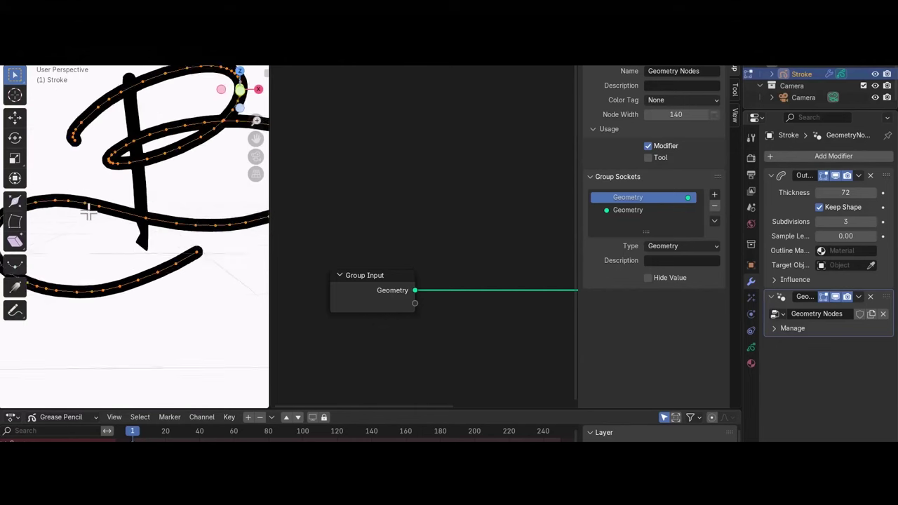
{"action": "middle_click_drag", "start_coordinate": [393, 318], "coordinate": [341, 310]}
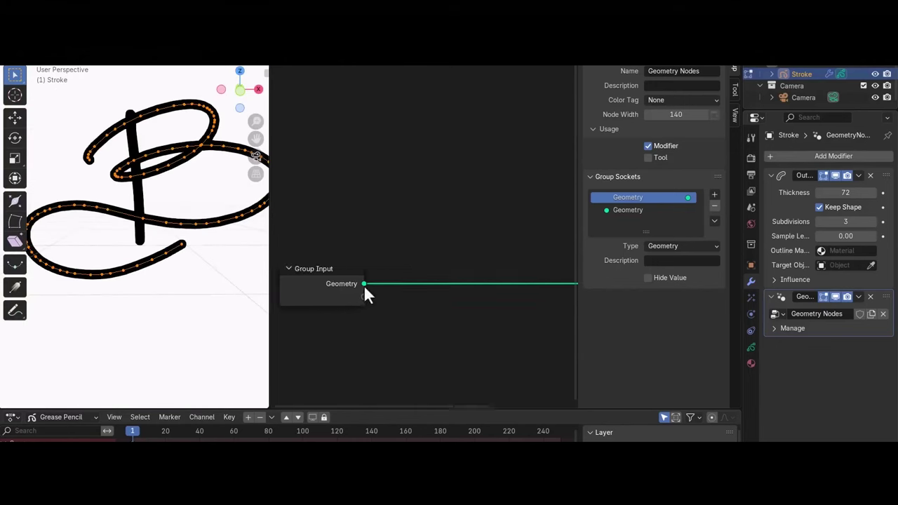
{"action": "left_click_drag", "start_coordinate": [365, 284], "coordinate": [413, 215]}
{"action": "type", "text": "re"}
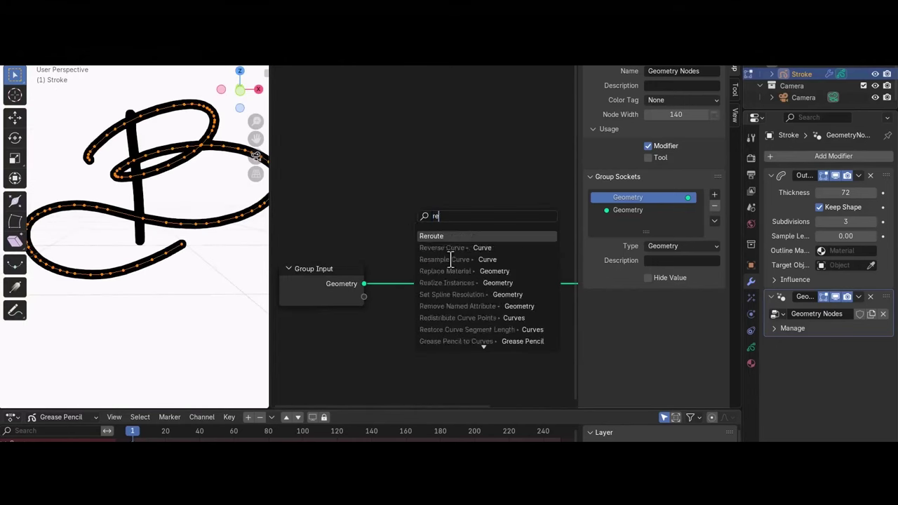
{"action": "key", "text": "Return"}
{"action": "left_click", "coordinate": [481, 315]}
{"action": "scroll", "coordinate": [495, 315], "scroll_direction": "down", "scroll_amount": 1}
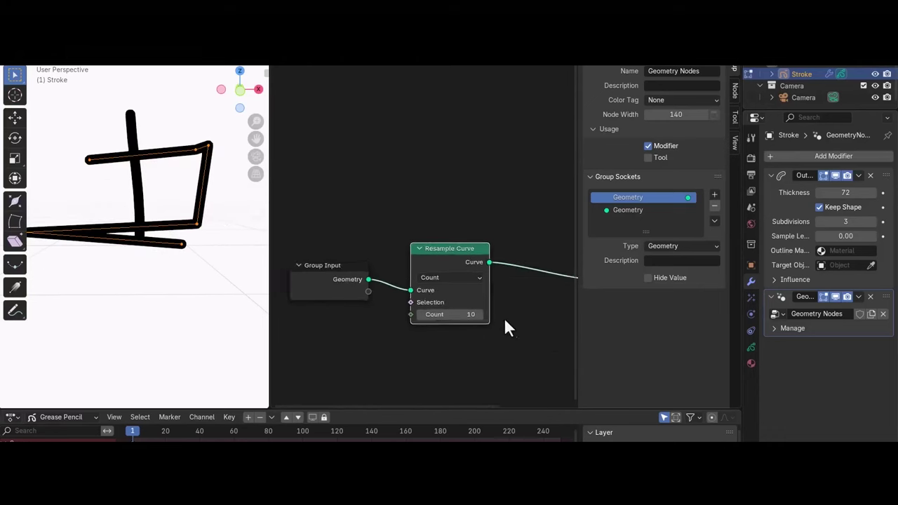
{"action": "mouse_move", "coordinate": [431, 315]}
{"action": "left_mouse_down"}
{"action": "mouse_move", "coordinate": [505, 315]}
{"action": "mouse_move", "coordinate": [372, 315]}
{"action": "mouse_move", "coordinate": [421, 315]}
{"action": "left_mouse_up"}
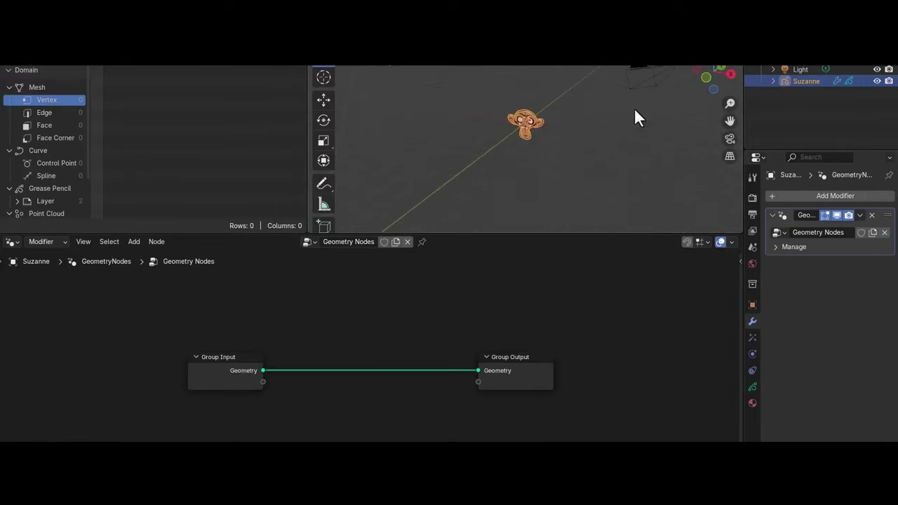
Drop a Resample Curve node onto the Group Input link, set to Length mode with 0.1 m
{"action": "scroll", "coordinate": [521, 126], "scroll_direction": "up", "scroll_amount": 3}
{"action": "left_click_drag", "start_coordinate": [263, 370], "coordinate": [301, 365]}
{"action": "type", "text": "resa"}
{"action": "key", "text": "Return"}
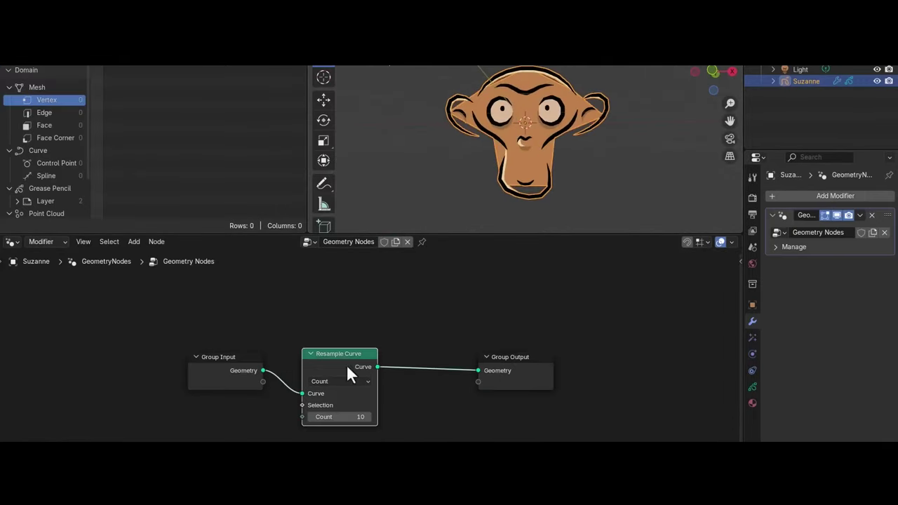
{"action": "left_click", "coordinate": [347, 365]}
{"action": "left_click", "coordinate": [340, 381]}
{"action": "left_click", "coordinate": [330, 419]}
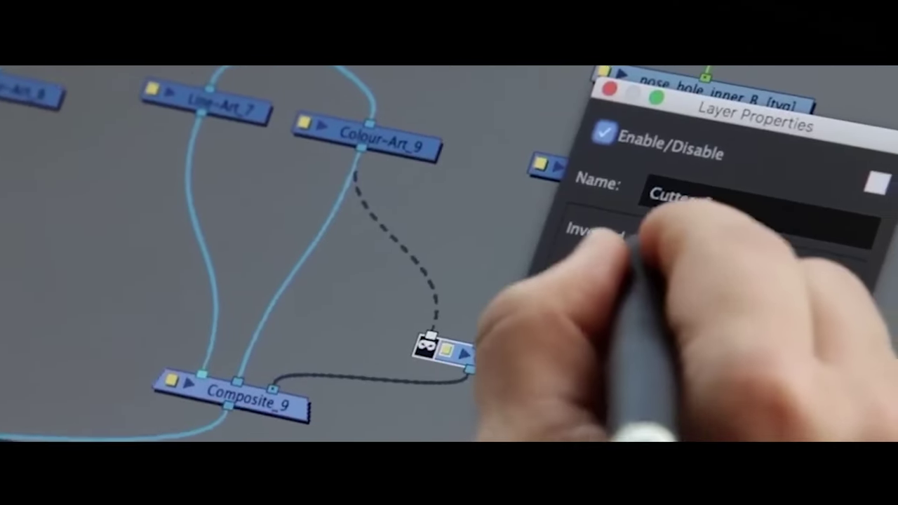
Enable Inverted for the cutter layer in Layer Properties
{"action": "left_click", "coordinate": [598, 254]}
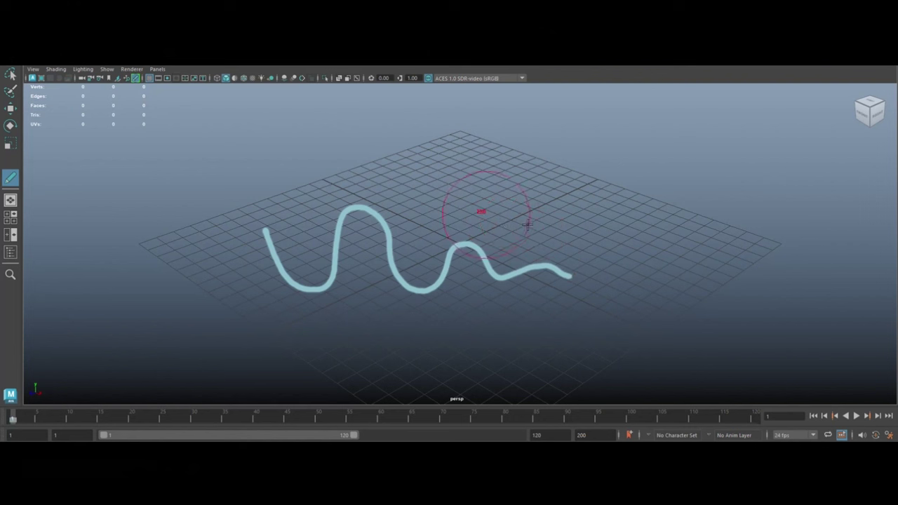
Paint and erase test strokes on the grid and clear the stray annotation text
{"action": "mouse_move", "coordinate": [400, 189]}
{"action": "left_mouse_down"}
{"action": "mouse_move", "coordinate": [592, 230]}
{"action": "mouse_move", "coordinate": [463, 295]}
{"action": "mouse_move", "coordinate": [263, 196]}
{"action": "left_mouse_up"}
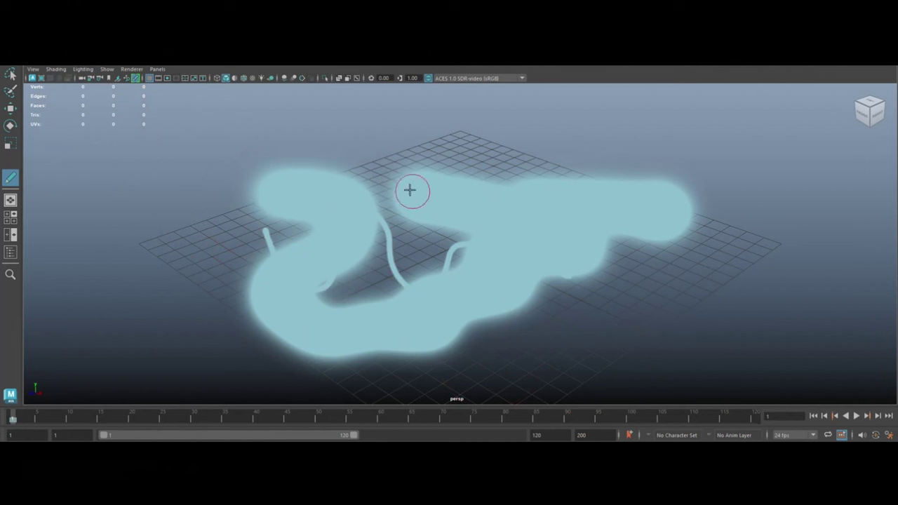
{"action": "mouse_move", "coordinate": [410, 190]}
{"action": "left_mouse_down"}
{"action": "mouse_move", "coordinate": [455, 198]}
{"action": "mouse_move", "coordinate": [326, 220]}
{"action": "mouse_move", "coordinate": [436, 216]}
{"action": "mouse_move", "coordinate": [378, 321]}
{"action": "mouse_move", "coordinate": [565, 291]}
{"action": "left_mouse_up"}
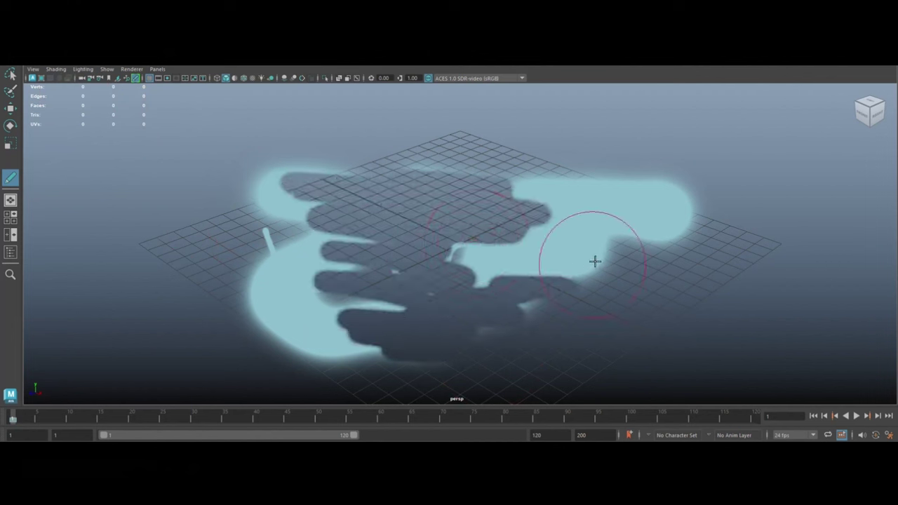
{"action": "mouse_move", "coordinate": [595, 261]}
{"action": "left_mouse_down"}
{"action": "mouse_move", "coordinate": [301, 200]}
{"action": "mouse_move", "coordinate": [422, 360]}
{"action": "mouse_move", "coordinate": [264, 344]}
{"action": "left_mouse_up"}
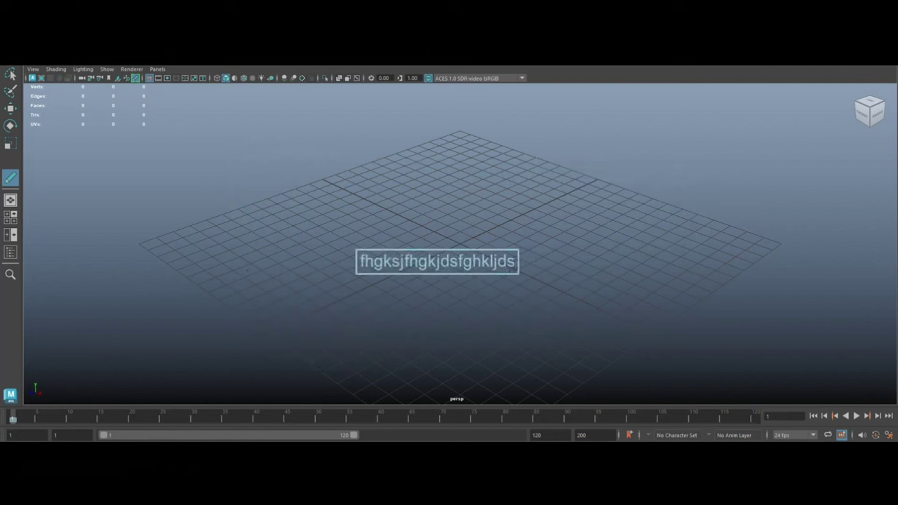
{"action": "key", "text": "ctrl+a"}
{"action": "key", "text": "BackSpace"}
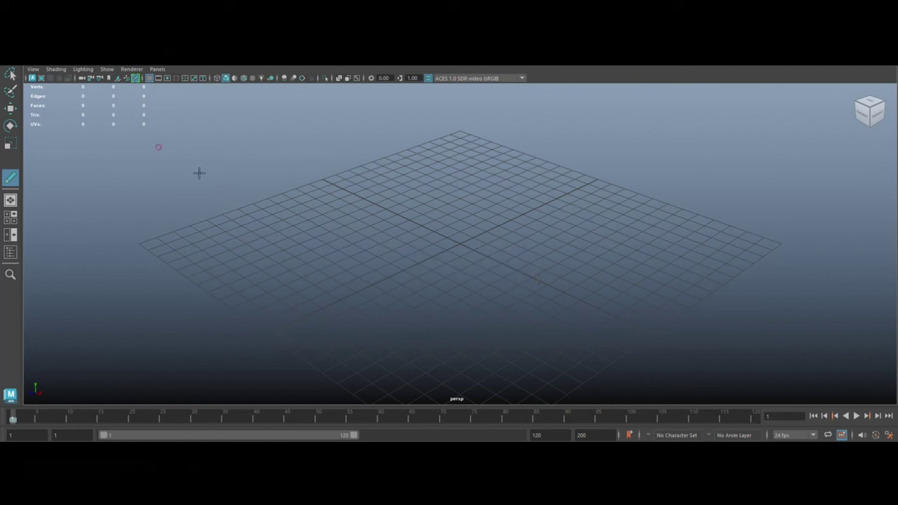
{"action": "mouse_move", "coordinate": [288, 247]}
{"action": "left_mouse_down"}
{"action": "mouse_move", "coordinate": [583, 301]}
{"action": "mouse_move", "coordinate": [542, 203]}
{"action": "mouse_move", "coordinate": [511, 278]}
{"action": "left_mouse_up"}
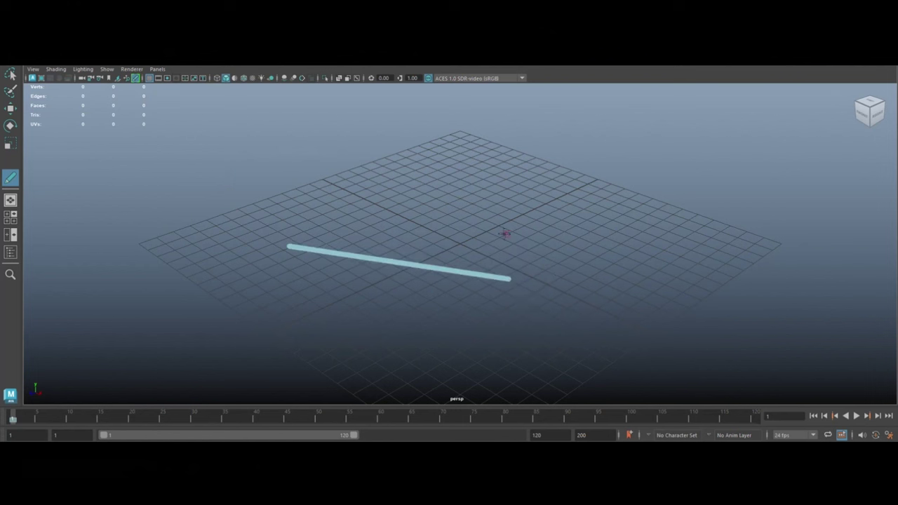
{"action": "left_click_drag", "start_coordinate": [442, 230], "coordinate": [545, 233]}
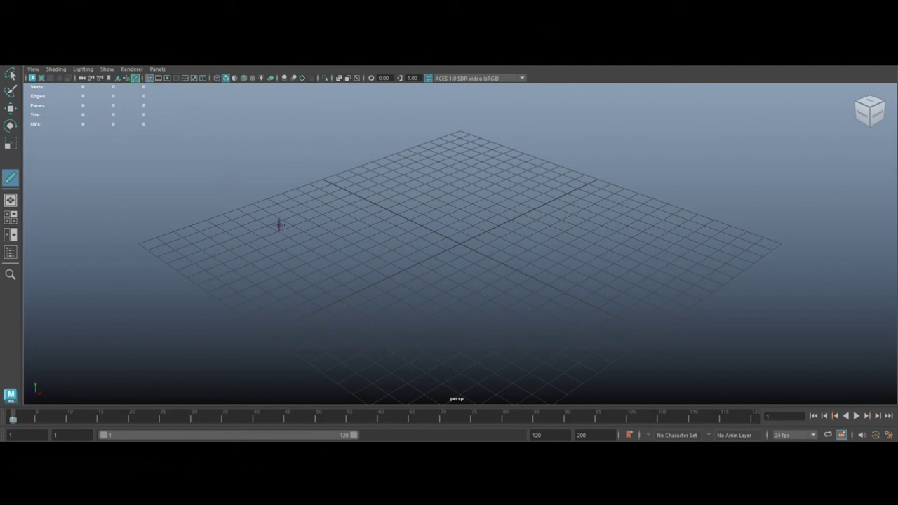
Draw a light-blue arrow, an ellipse above it, a circle below, and an upper-left rectangle
{"action": "left_click_drag", "start_coordinate": [279, 224], "coordinate": [684, 234]}
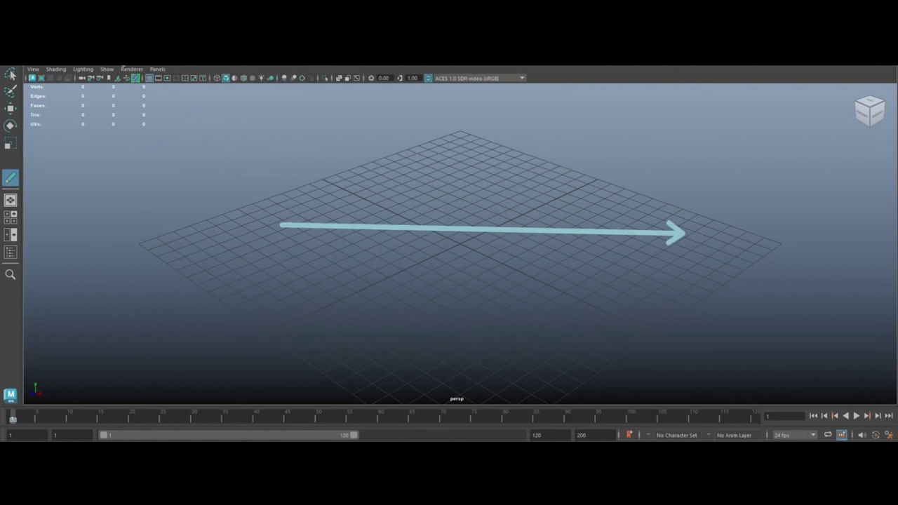
{"action": "left_click_drag", "start_coordinate": [432, 161], "coordinate": [607, 216]}
{"action": "left_click_drag", "start_coordinate": [449, 340], "coordinate": [476, 368]}
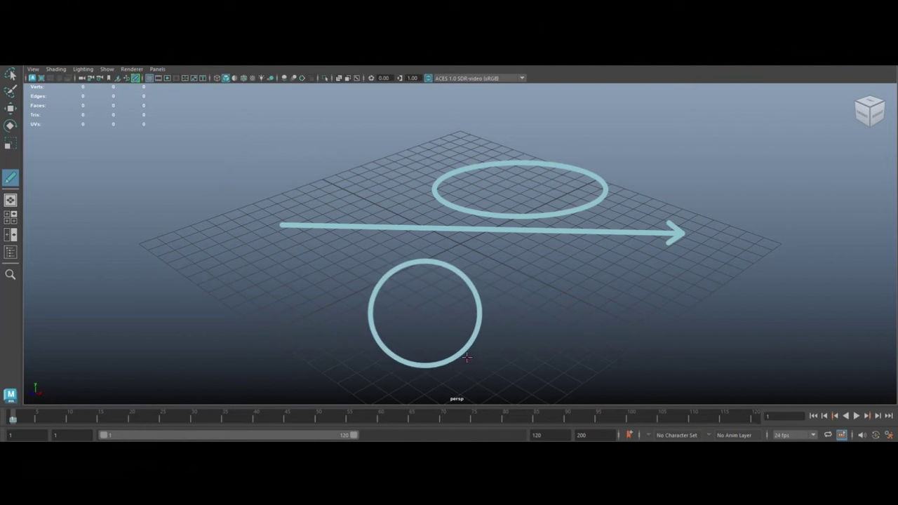
{"action": "left_click_drag", "start_coordinate": [266, 128], "coordinate": [381, 198]}
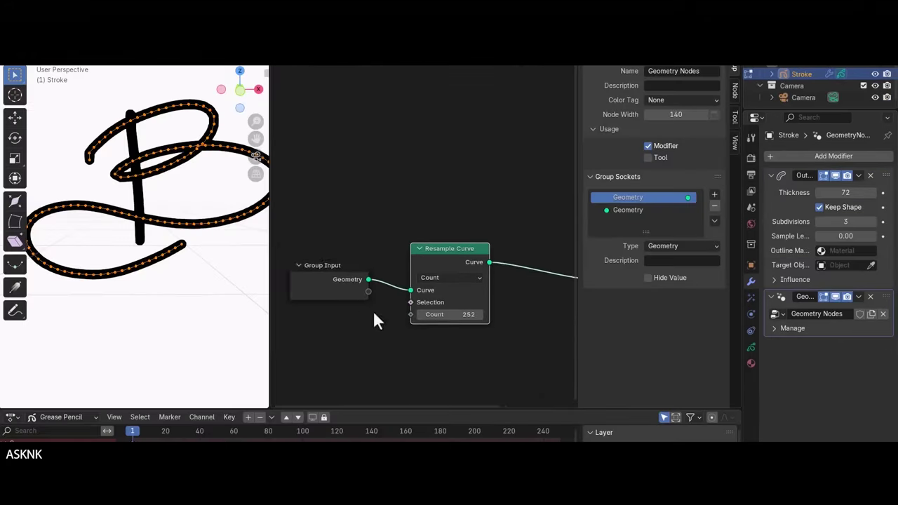
Add a Curve to Mesh node after Resample Curve with a Curve Circle as profile
{"action": "middle_click_drag", "start_coordinate": [375, 321], "coordinate": [511, 291]}
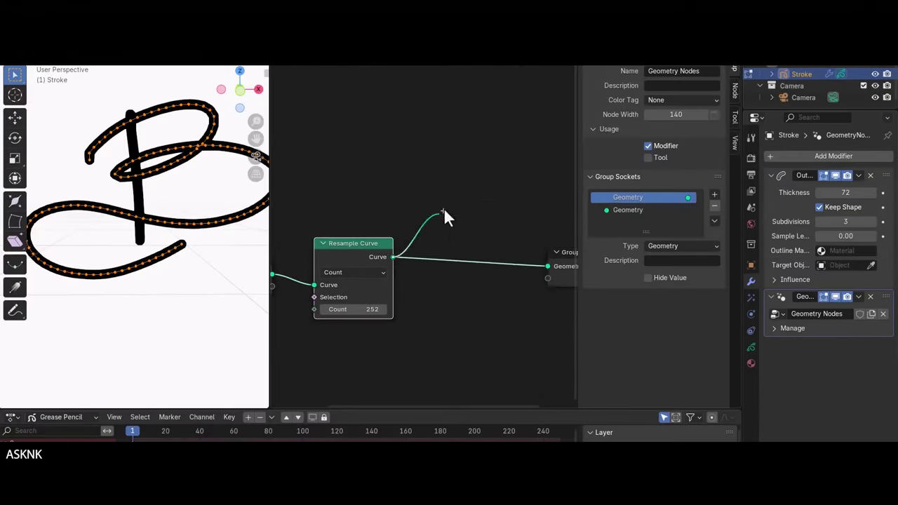
{"action": "left_click_drag", "start_coordinate": [443, 211], "coordinate": [445, 207]}
{"action": "key", "text": "Return"}
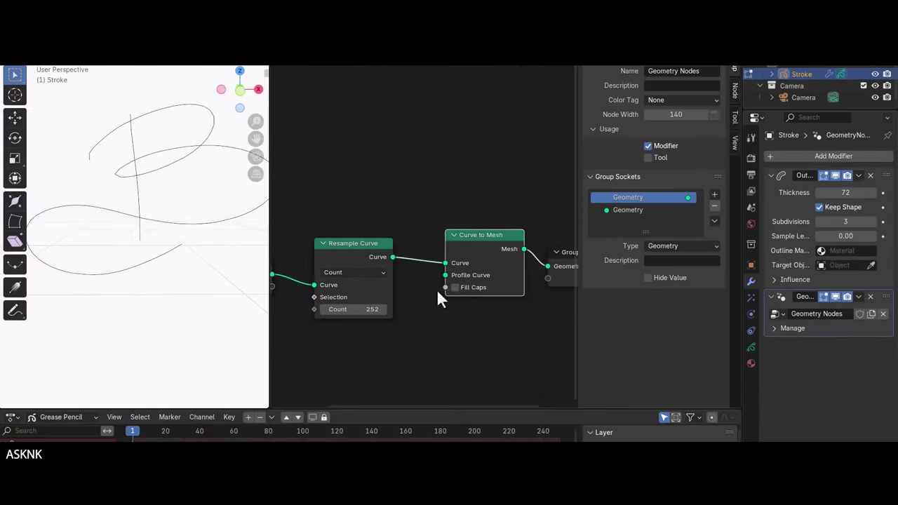
{"action": "left_click_drag", "start_coordinate": [417, 318], "coordinate": [416, 318]}
{"action": "type", "text": "cir"}
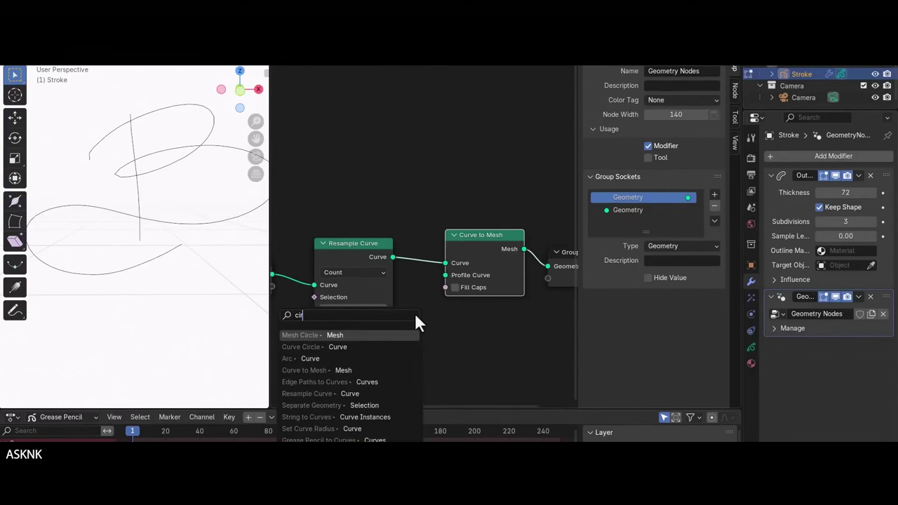
{"action": "key", "text": "Down"}
{"action": "key", "text": "Return"}
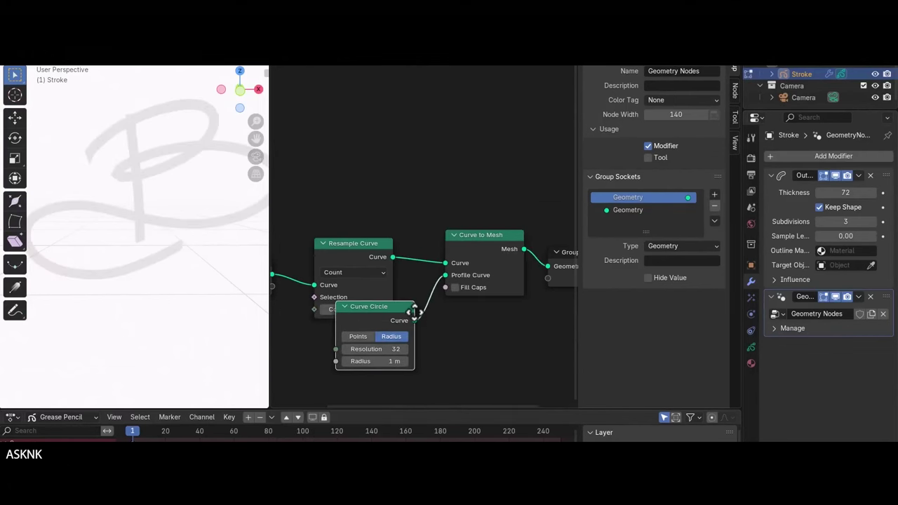
{"action": "left_click", "coordinate": [415, 326]}
Inspect the tube B from another angle, muting and unmuting Curve to Mesh to compare
{"action": "left_click_drag", "start_coordinate": [269, 206], "coordinate": [289, 200]}
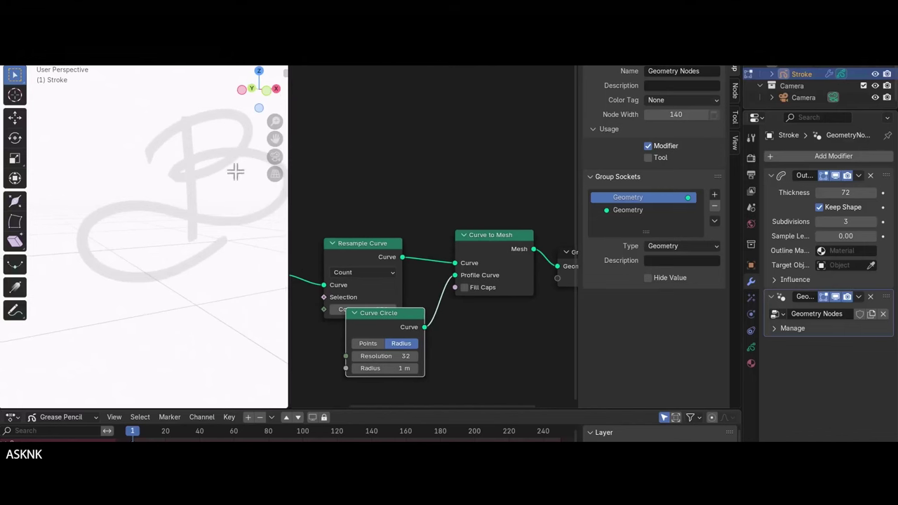
{"action": "middle_click_drag", "start_coordinate": [168, 245], "coordinate": [149, 261]}
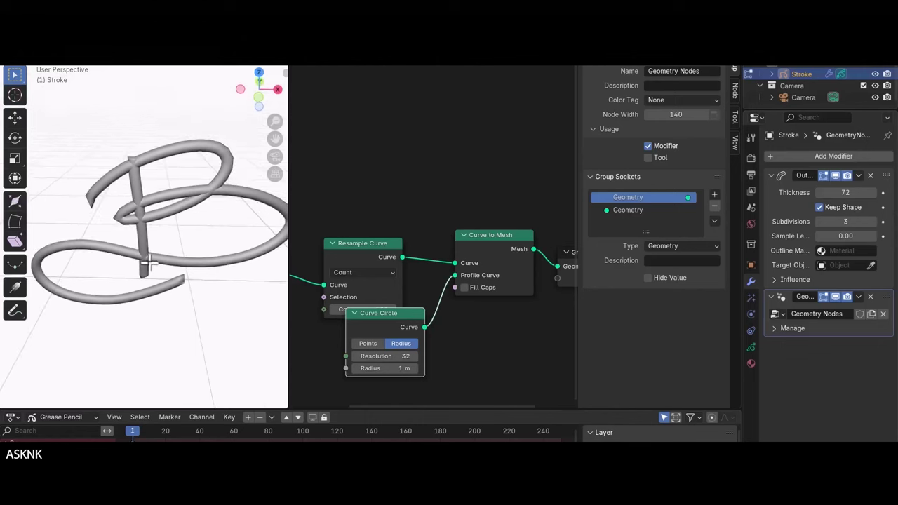
{"action": "left_click", "coordinate": [481, 261]}
{"action": "key", "text": "m"}
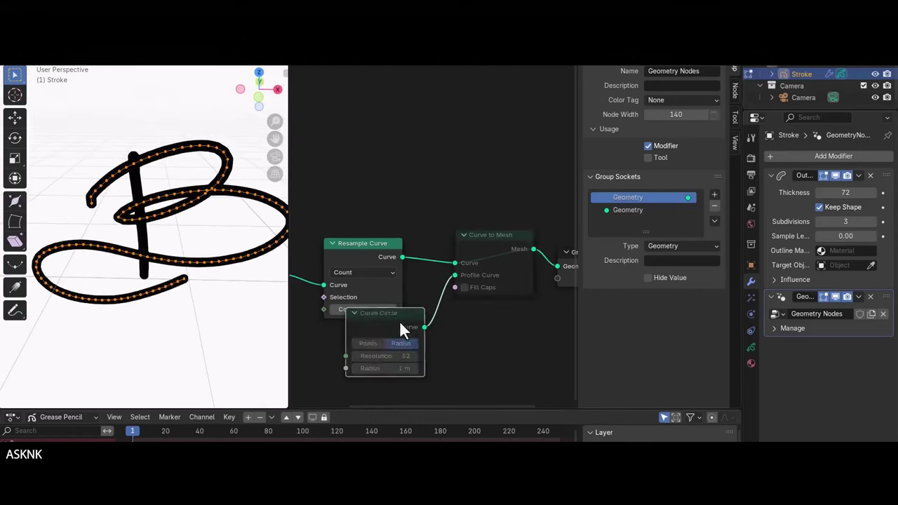
{"action": "key", "text": "m"}
{"action": "middle_click_drag", "start_coordinate": [151, 246], "coordinate": [137, 242]}
{"action": "left_click", "coordinate": [834, 156]}
Add a Noise modifier, play the animation, then edit the Dot Dash Offset and lower its Radius
{"action": "left_click", "coordinate": [835, 190]}
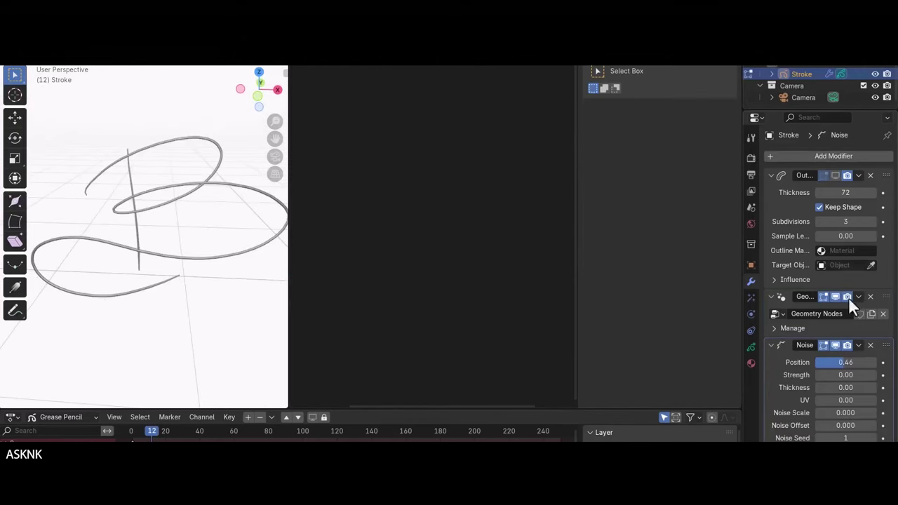
{"action": "key", "text": "space"}
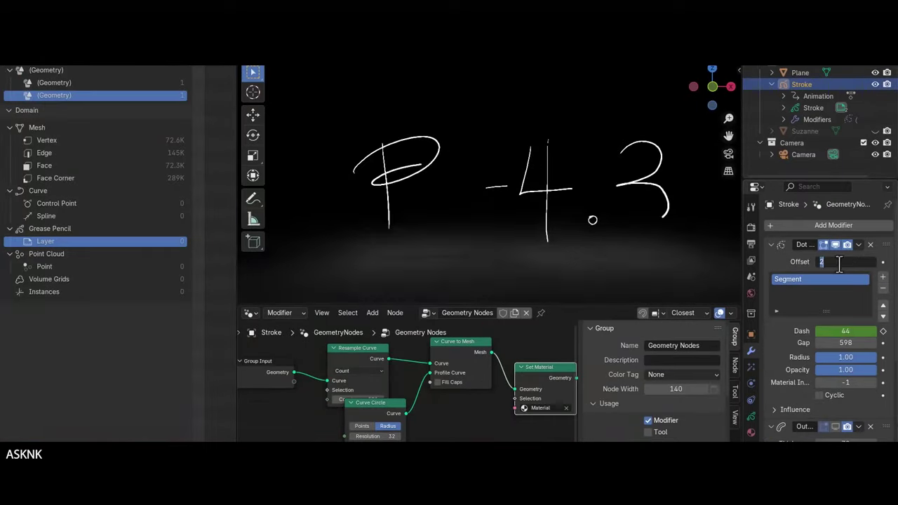
{"action": "double_click", "coordinate": [840, 261]}
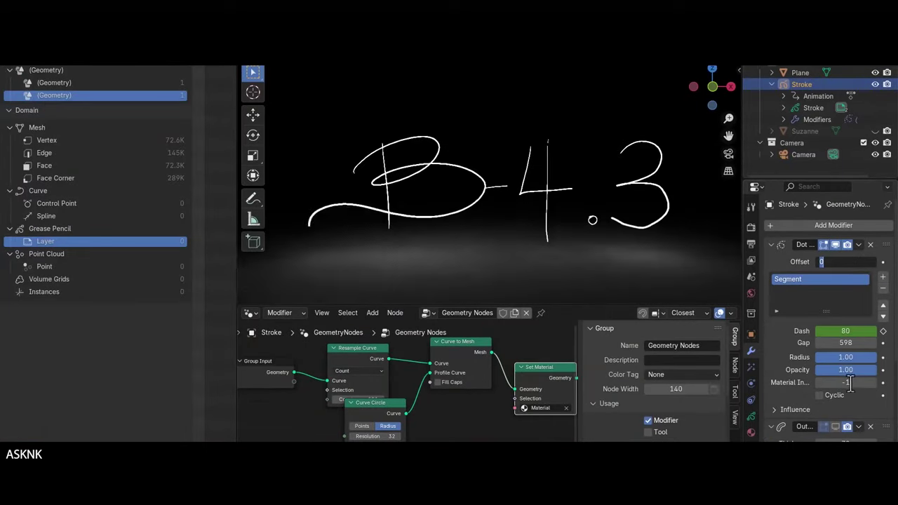
{"action": "key", "text": "Return"}
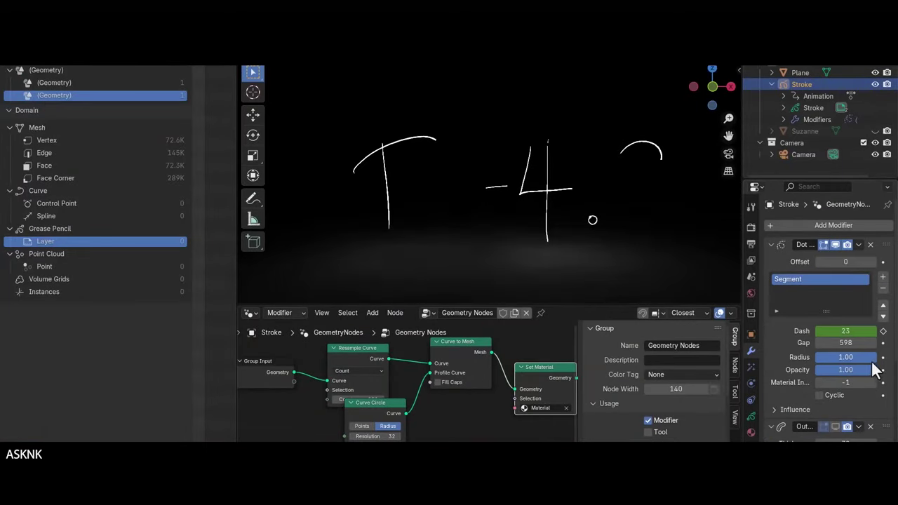
{"action": "left_click_drag", "start_coordinate": [873, 360], "coordinate": [818, 359]}
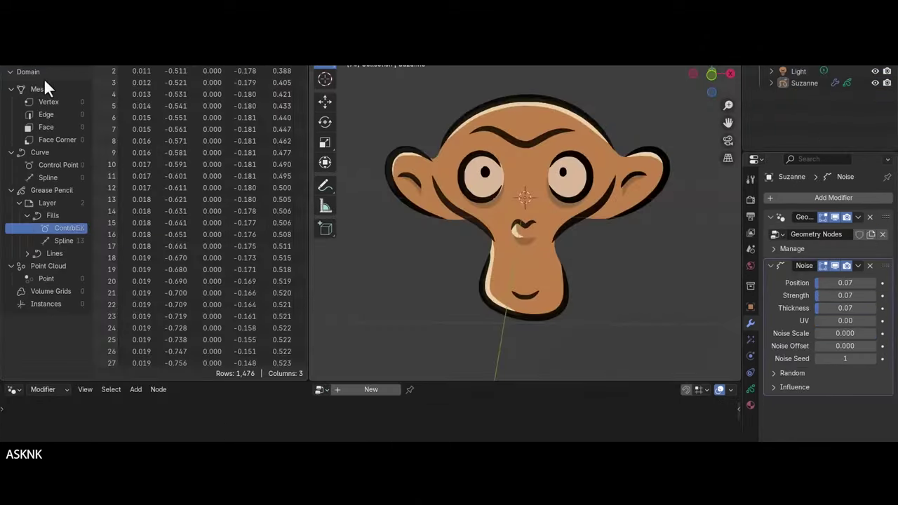
Show the Grease Pencil Layer > Fills > Control Point data (1,476 points) and widen the Spreadsheet
{"action": "left_click_drag", "start_coordinate": [93, 223], "coordinate": [148, 223]}
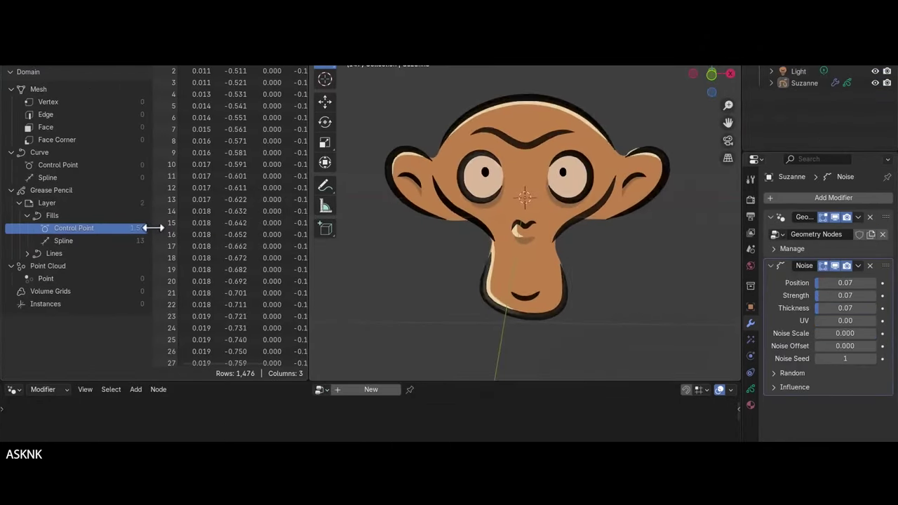
{"action": "left_click", "coordinate": [60, 201]}
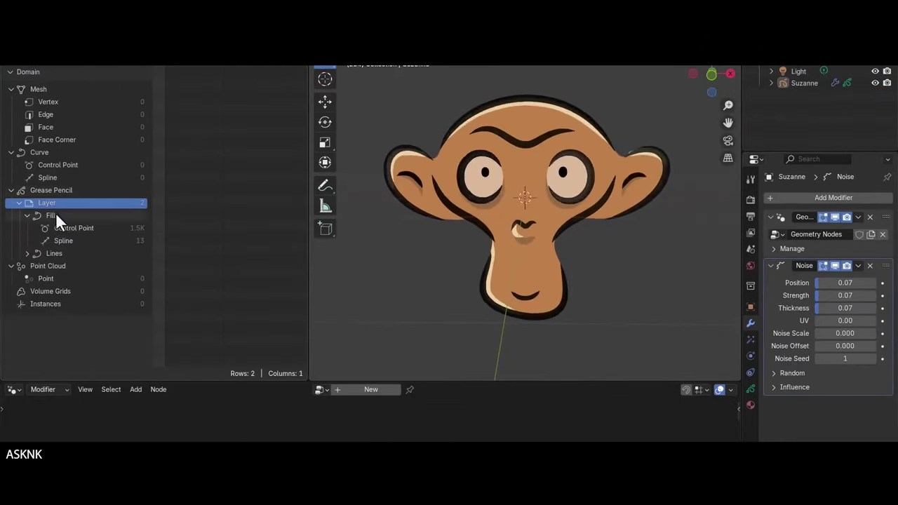
{"action": "left_click", "coordinate": [73, 228]}
{"action": "left_click", "coordinate": [69, 239]}
{"action": "left_click", "coordinate": [70, 228]}
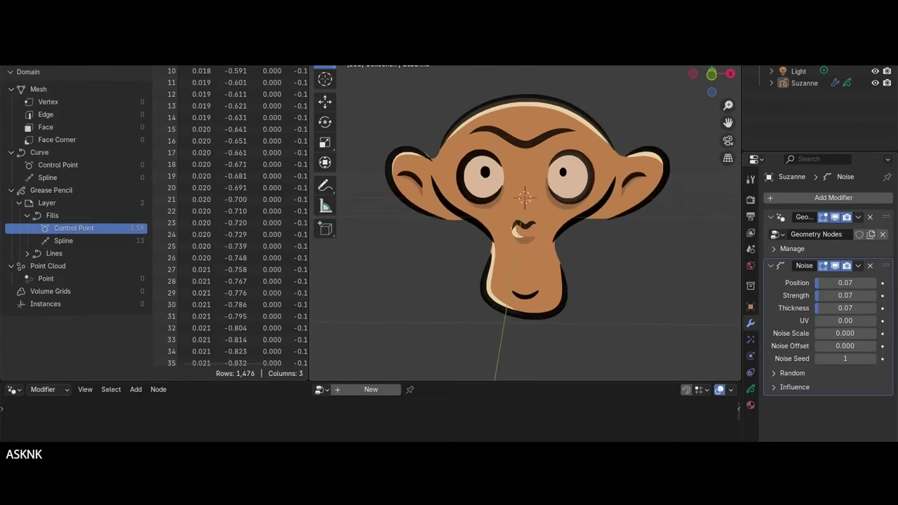
{"action": "scroll", "coordinate": [306, 283], "scroll_direction": "down", "scroll_amount": 5}
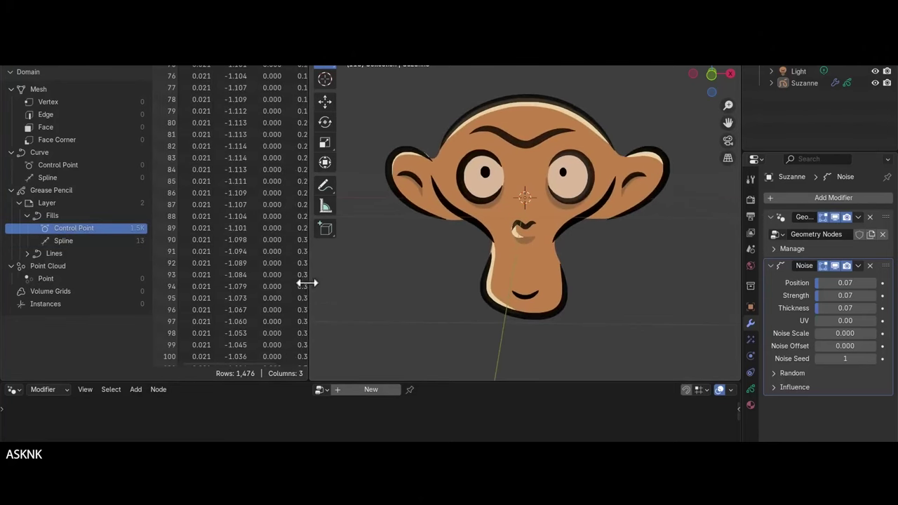
{"action": "left_click_drag", "start_coordinate": [305, 282], "coordinate": [468, 282]}
{"action": "scroll", "coordinate": [303, 287], "scroll_direction": "up", "scroll_amount": 15}
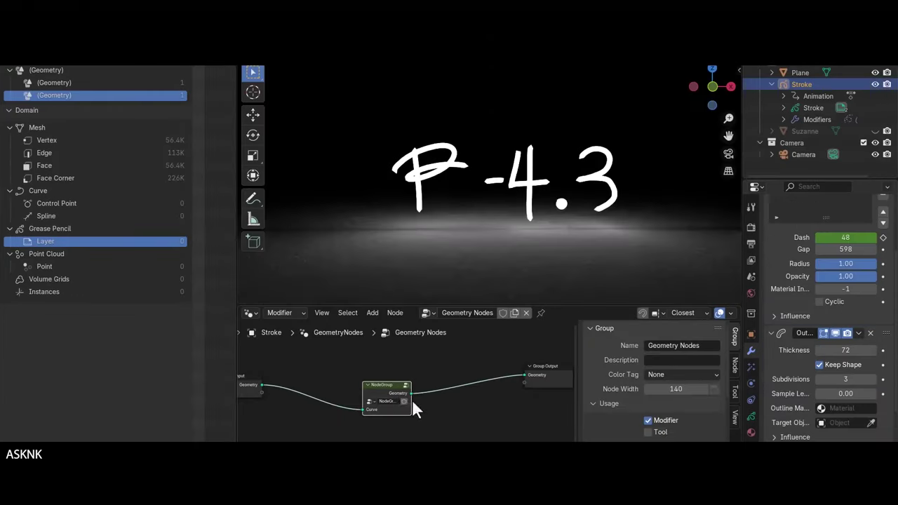
Select the NodeGroup node and slide the P-4.3 stroke text along the X axis
{"action": "left_click", "coordinate": [391, 395]}
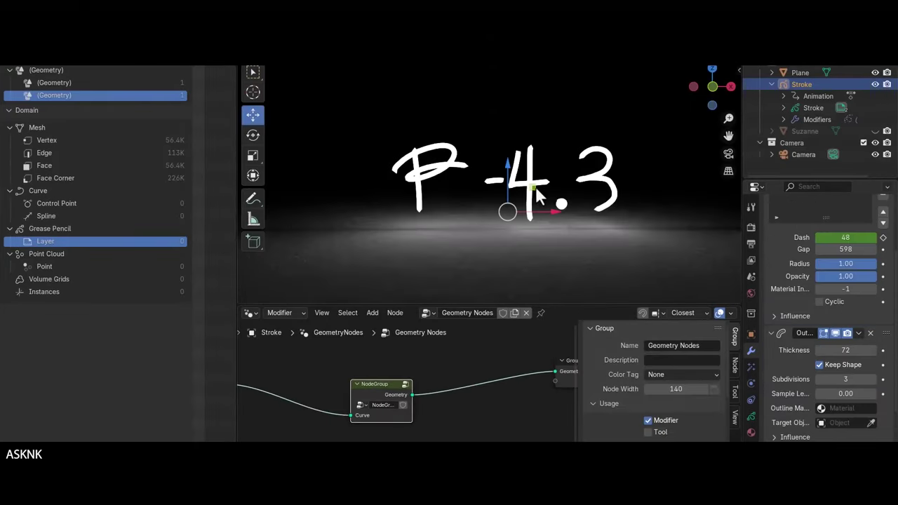
{"action": "key", "text": "g"}
{"action": "key", "text": "x"}
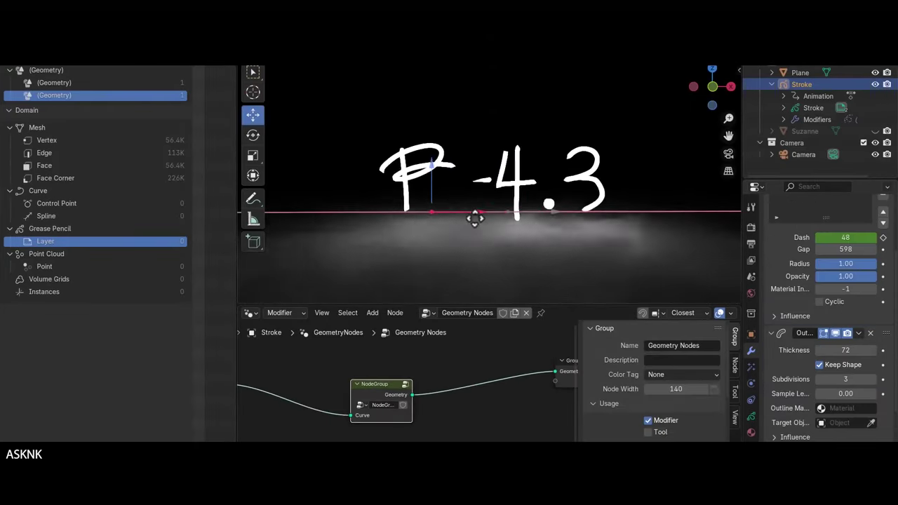
{"action": "left_click", "coordinate": [462, 271]}
{"action": "mouse_move", "coordinate": [462, 271]}
{"action": "middle_mouse_down"}
{"action": "mouse_move", "coordinate": [531, 215]}
{"action": "mouse_move", "coordinate": [598, 210]}
{"action": "mouse_move", "coordinate": [515, 258]}
{"action": "mouse_move", "coordinate": [463, 273]}
{"action": "middle_mouse_up"}
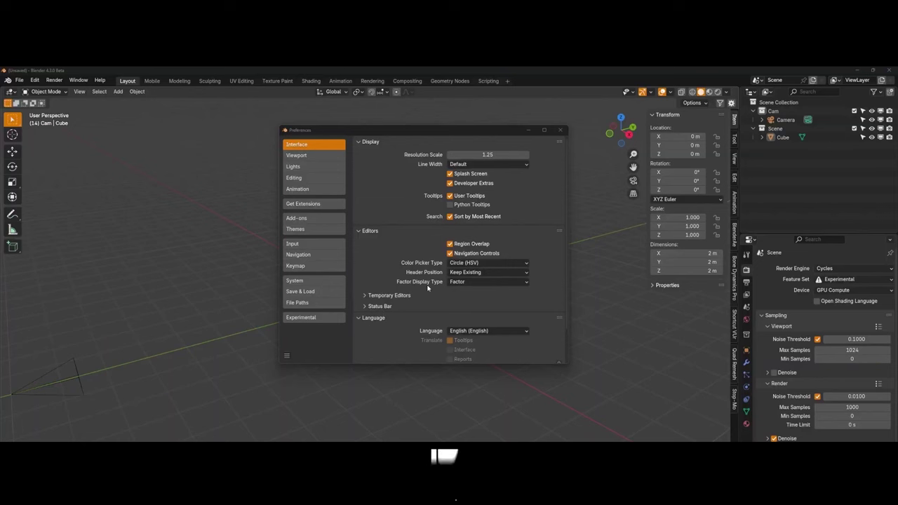
Open the System preferences to review the graphics backends, then orbit around the beach scene
{"action": "left_click", "coordinate": [304, 283]}
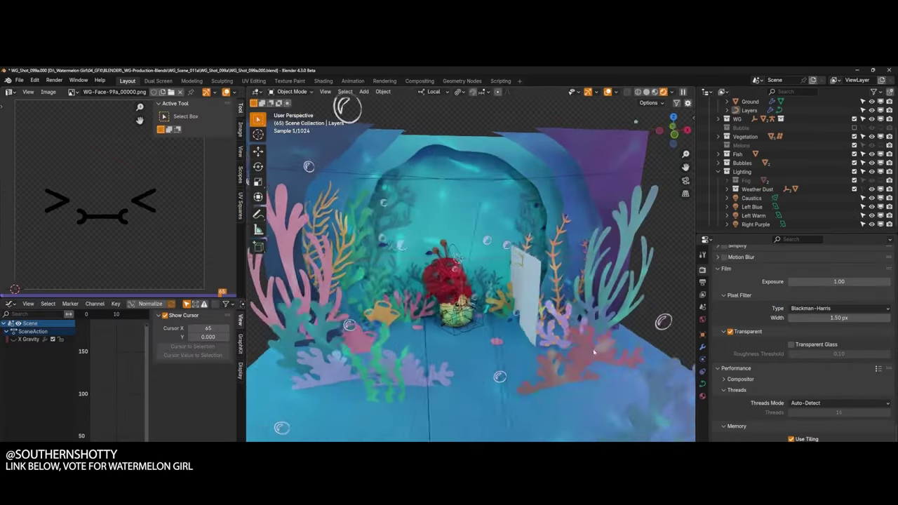
{"action": "middle_click_drag", "start_coordinate": [484, 330], "coordinate": [516, 348]}
{"action": "scroll", "coordinate": [516, 348], "scroll_direction": "up", "scroll_amount": 6}
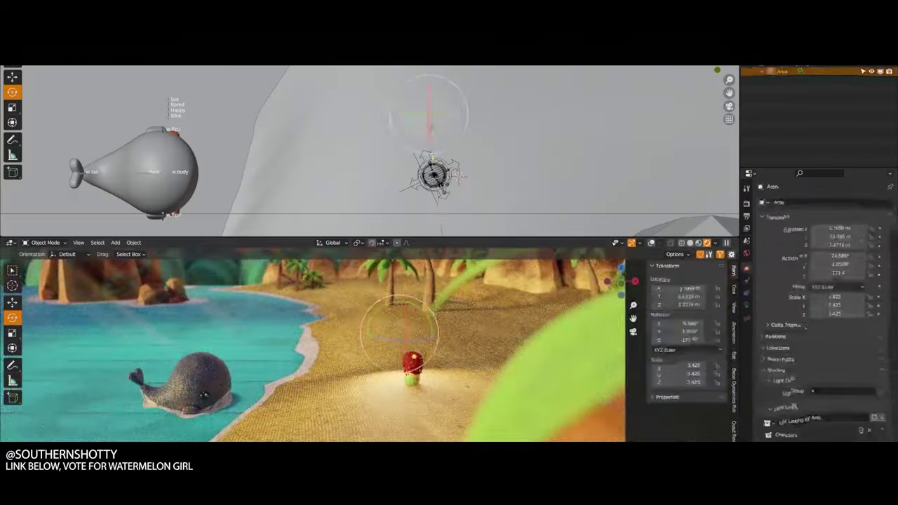
Frame the area light and link the Shark collection to the light
{"action": "key", "text": "KP_Decimal"}
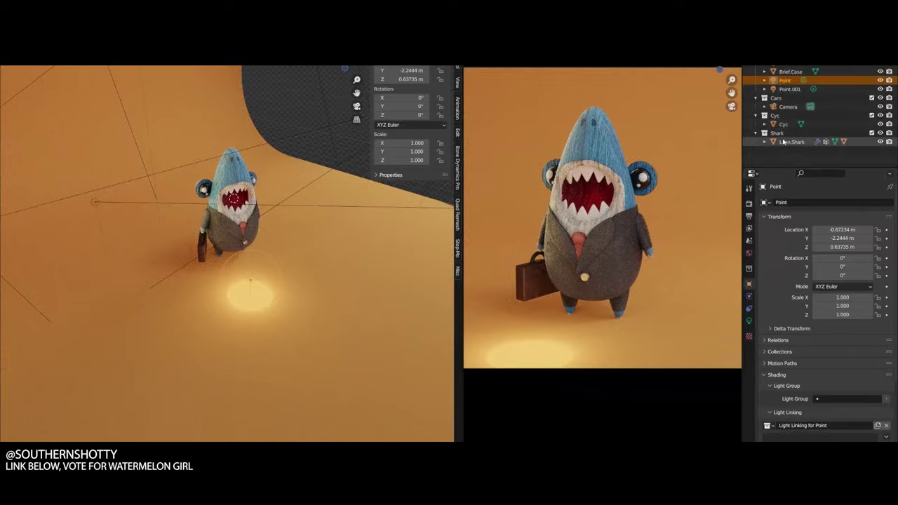
{"action": "left_click_drag", "start_coordinate": [781, 138], "coordinate": [850, 396]}
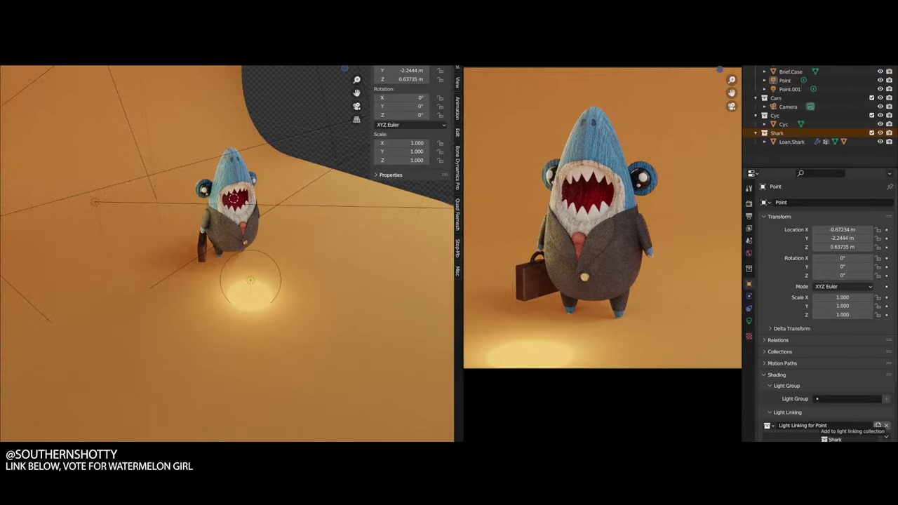
{"action": "left_click_drag", "start_coordinate": [823, 435], "coordinate": [822, 435]}
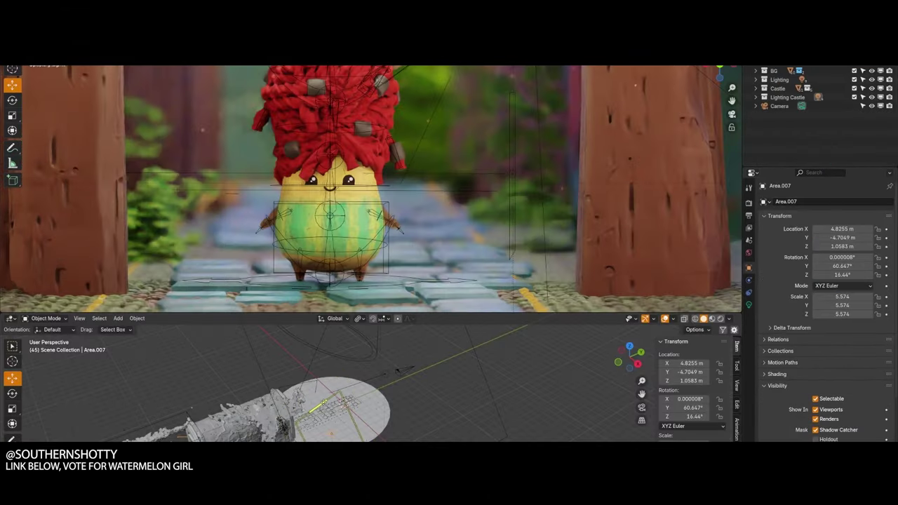
Set the area light to 1500 W, move it along Y, and tint it pink #FF4167
{"action": "left_click", "coordinate": [749, 305]}
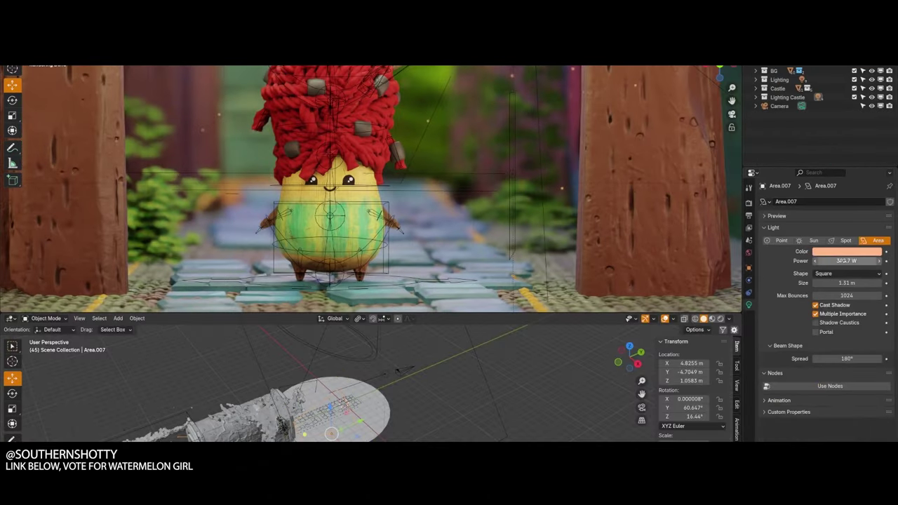
{"action": "key", "text": "Return"}
{"action": "left_click_drag", "start_coordinate": [360, 424], "coordinate": [370, 417]}
{"action": "left_click", "coordinate": [847, 251]}
{"action": "left_click_drag", "start_coordinate": [842, 217], "coordinate": [870, 214]}
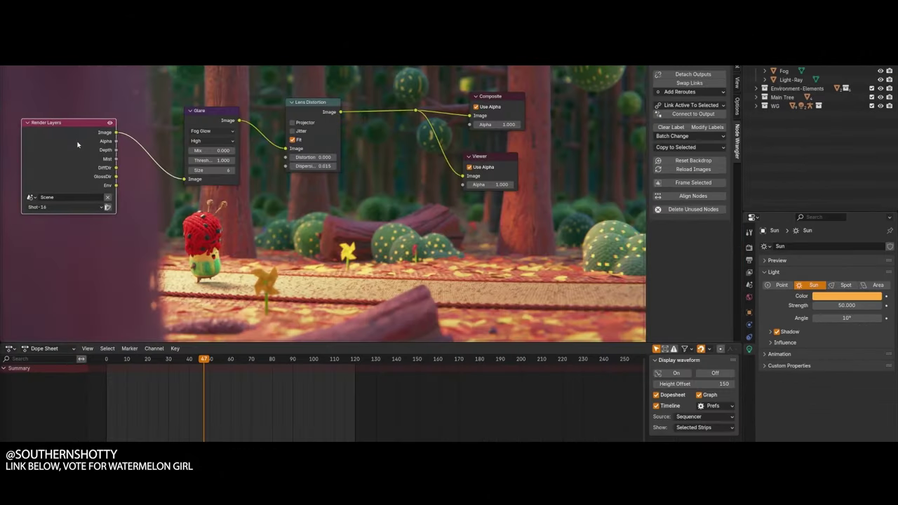
Attach a Viewer to Render Layers and cycle the backdrop through the Mist, Image and other passes
{"action": "left_click", "coordinate": [77, 144], "text": "ctrl+shift"}
{"action": "left_click", "coordinate": [77, 147], "text": "ctrl+shift"}
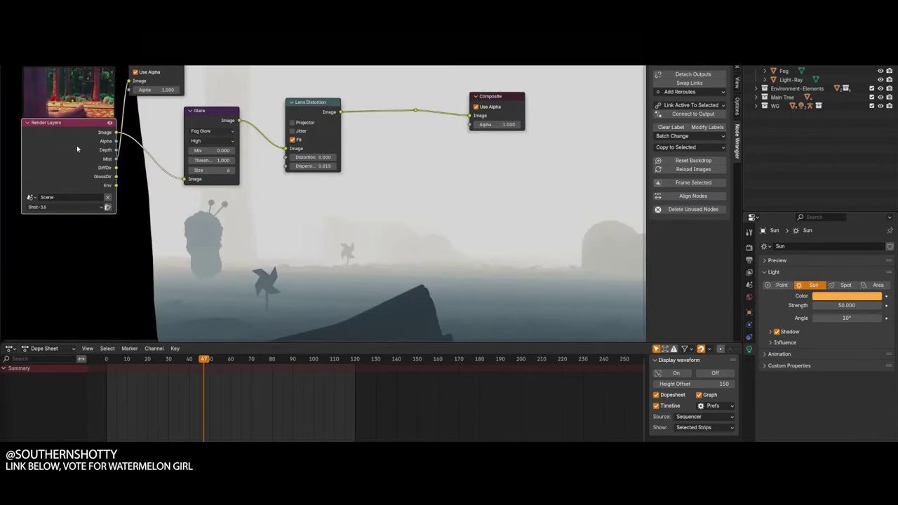
{"action": "left_click", "coordinate": [76, 145], "text": "ctrl+shift"}
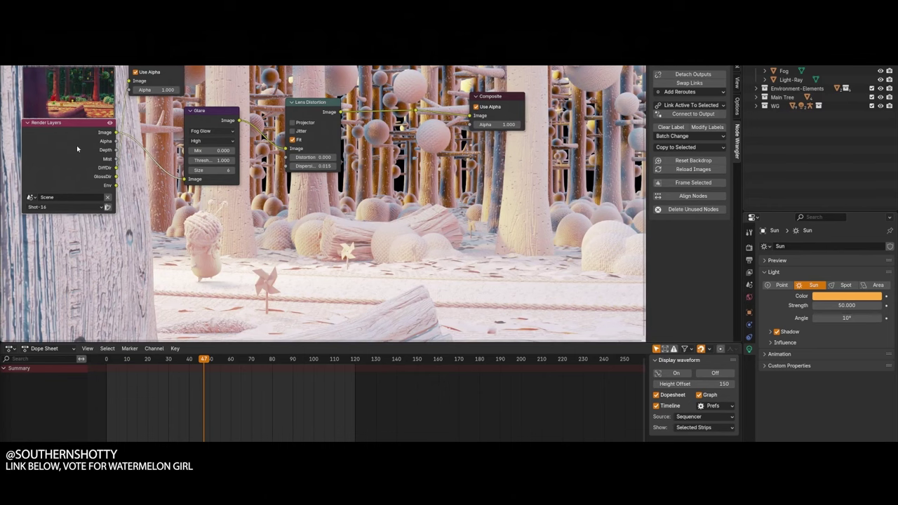
{"action": "left_click", "coordinate": [77, 145], "text": "ctrl+shift"}
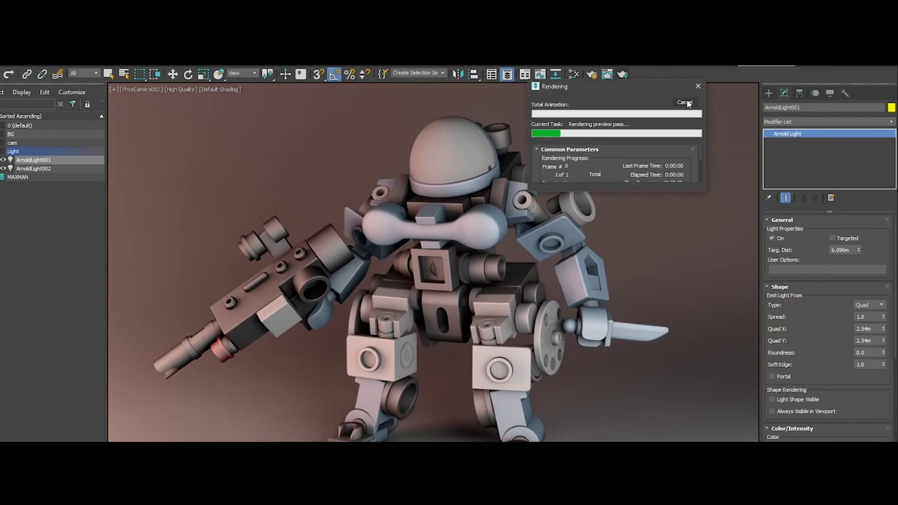
Cancel the running render and open an ActiveShade window beside the robot camera view
{"action": "left_click", "coordinate": [693, 104]}
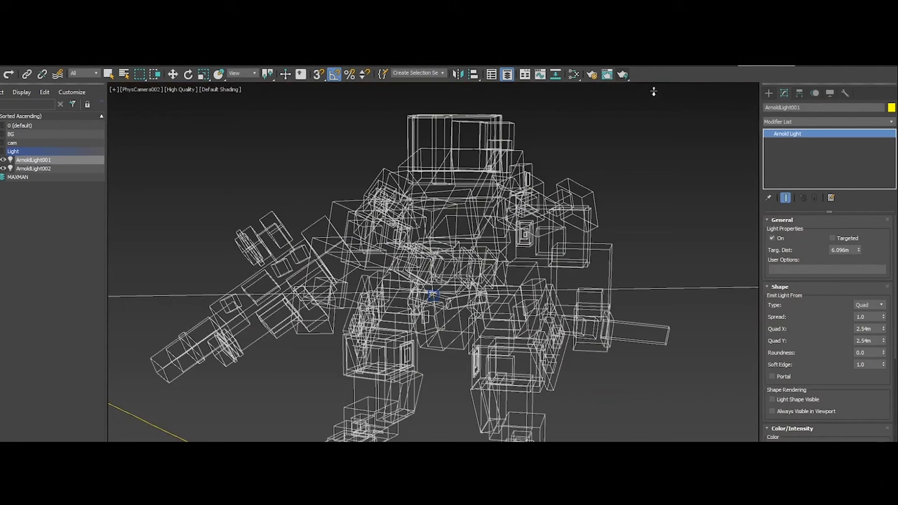
{"action": "left_click", "coordinate": [622, 75]}
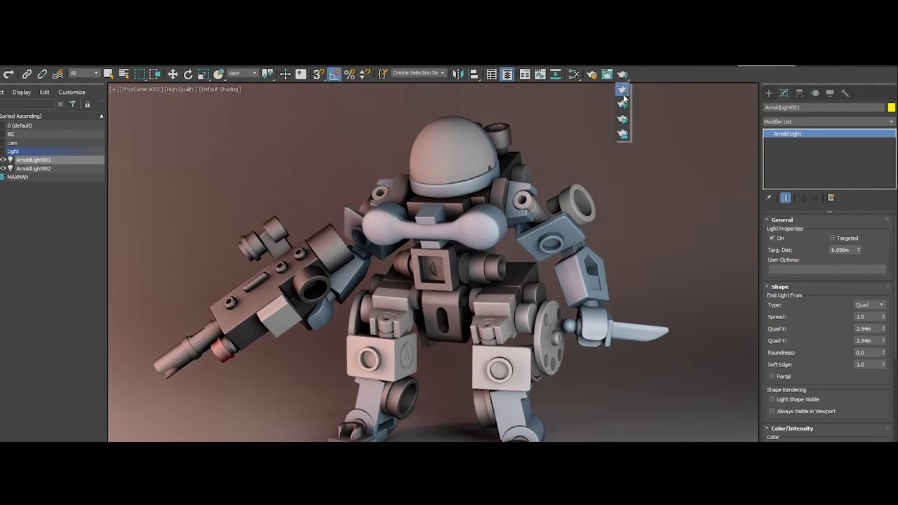
{"action": "left_click", "coordinate": [624, 118]}
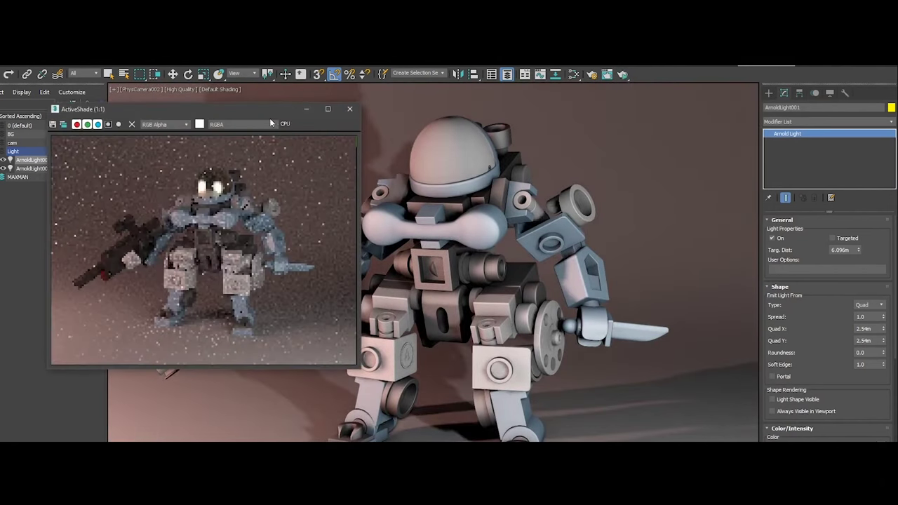
{"action": "left_click_drag", "start_coordinate": [232, 111], "coordinate": [514, 98]}
{"action": "middle_click_drag", "start_coordinate": [295, 206], "coordinate": [351, 204]}
Switch the camera viewport to ActiveShade using Arnold and turn on edged faces with F4
{"action": "left_click", "coordinate": [173, 92]}
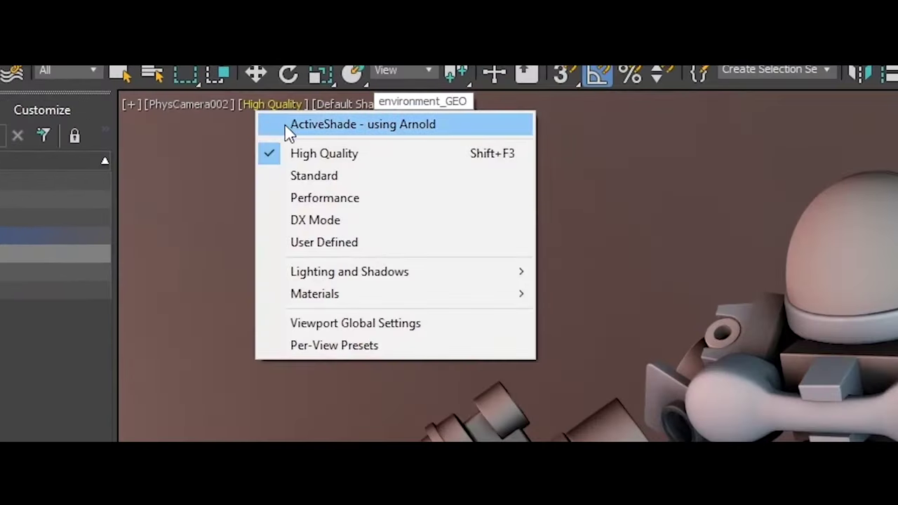
{"action": "left_click", "coordinate": [265, 118]}
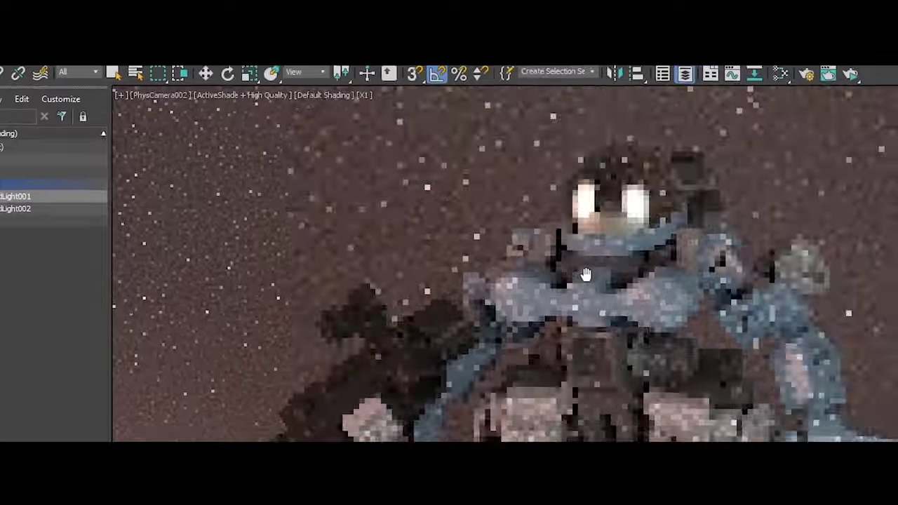
{"action": "middle_click_drag", "start_coordinate": [586, 274], "coordinate": [575, 211]}
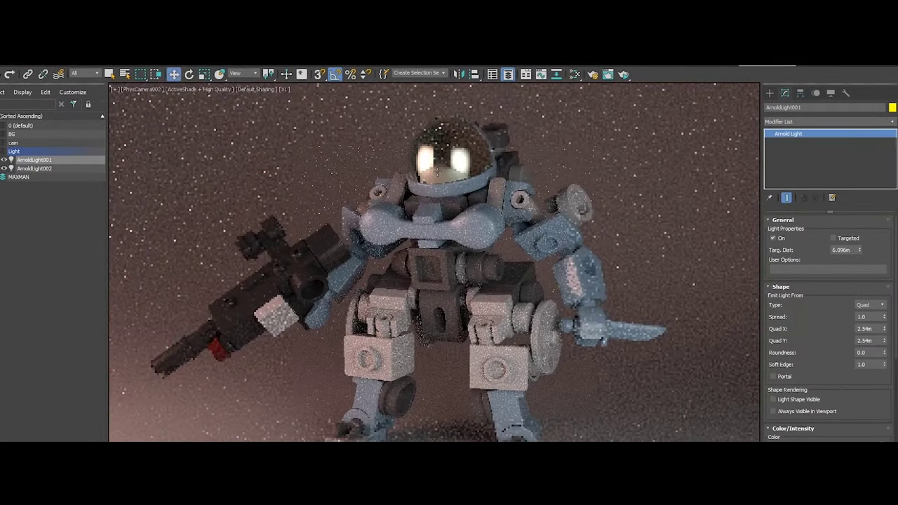
{"action": "key", "text": "w"}
{"action": "key", "text": "F4"}
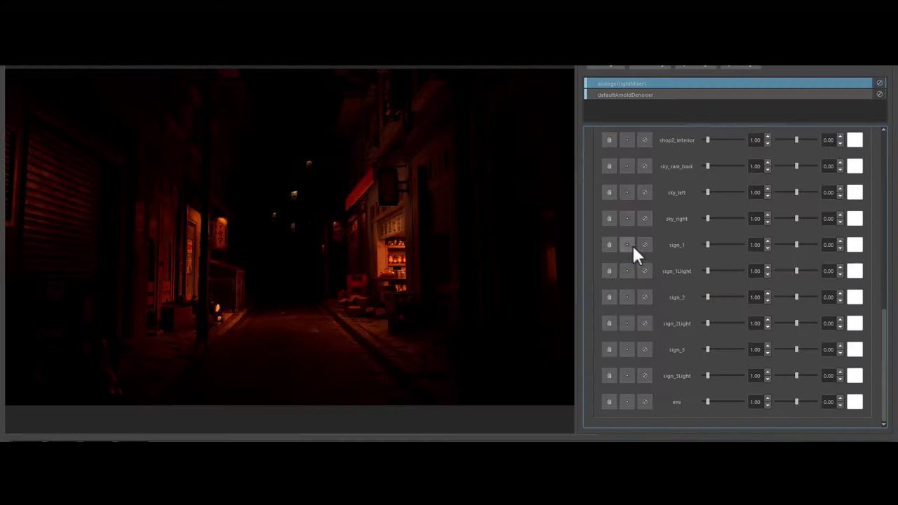
Enable sign_1 in the light mix, raise its intensity to 2.93 and colour it olive-yellow
{"action": "left_click", "coordinate": [627, 271]}
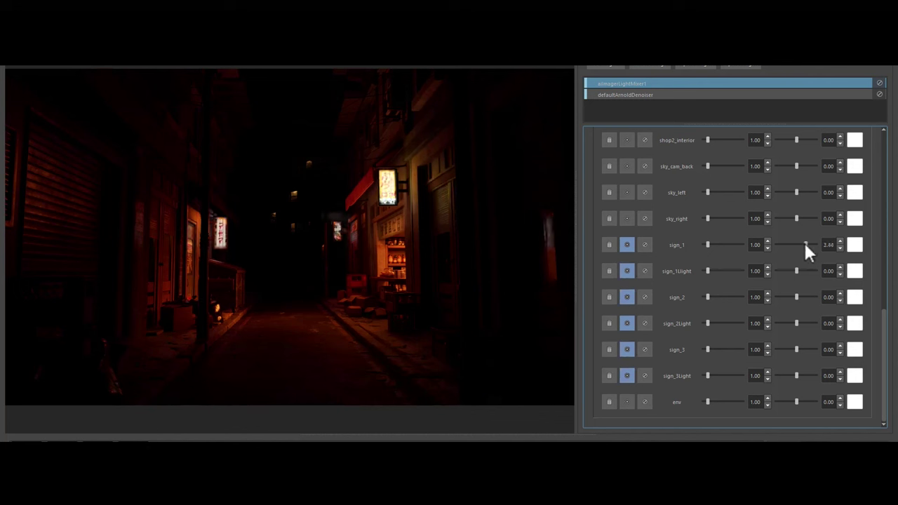
{"action": "left_click_drag", "start_coordinate": [806, 246], "coordinate": [831, 243]}
{"action": "left_click", "coordinate": [855, 245]}
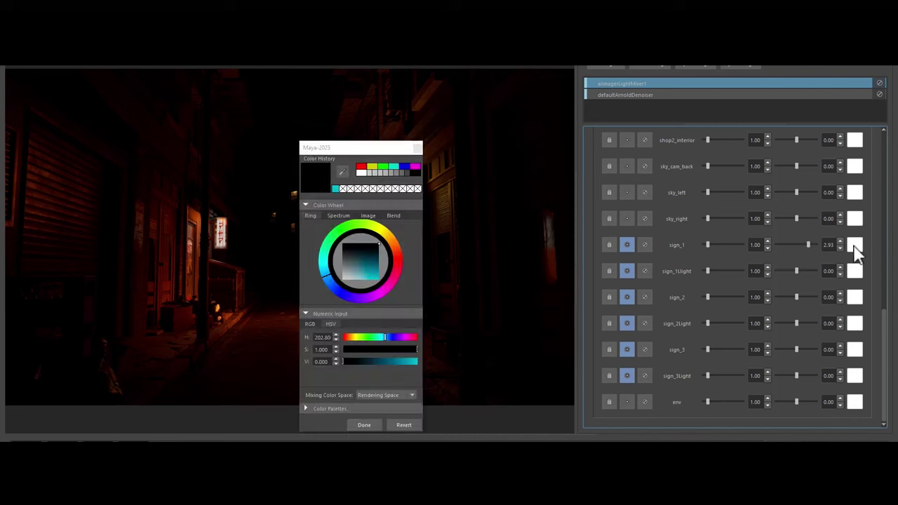
{"action": "left_click", "coordinate": [393, 231]}
{"action": "left_click", "coordinate": [372, 262]}
{"action": "left_click", "coordinate": [364, 424]}
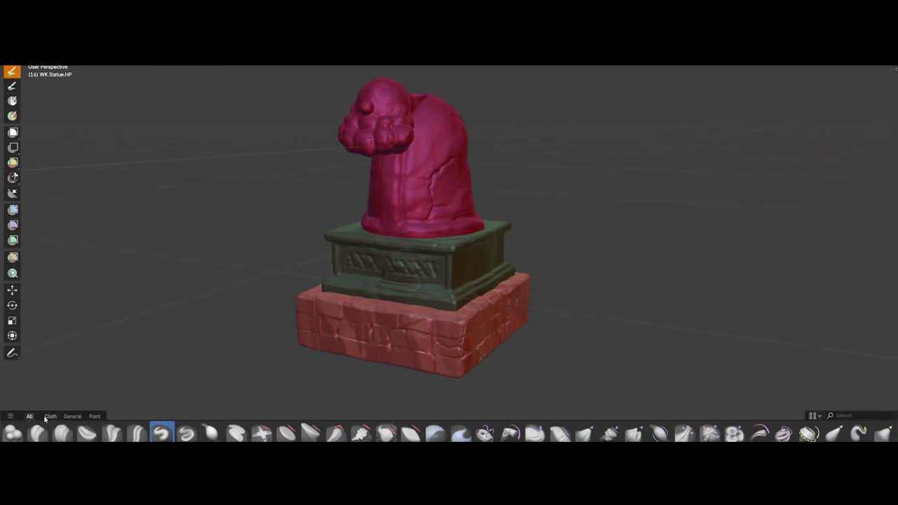
Browse the General and Paint brush catalogs and bring up the asset library list
{"action": "left_click", "coordinate": [72, 417]}
{"action": "left_click", "coordinate": [95, 417]}
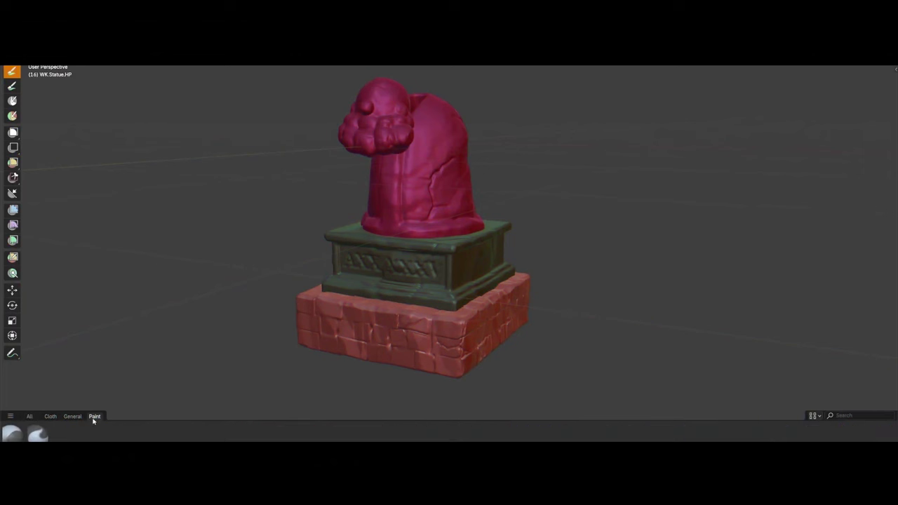
{"action": "left_click", "coordinate": [31, 417]}
{"action": "left_click", "coordinate": [10, 416]}
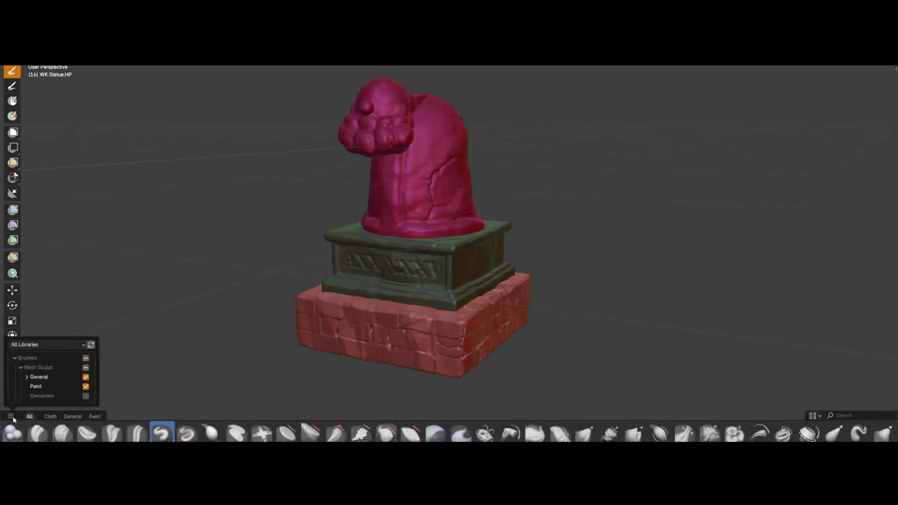
{"action": "left_click", "coordinate": [61, 345]}
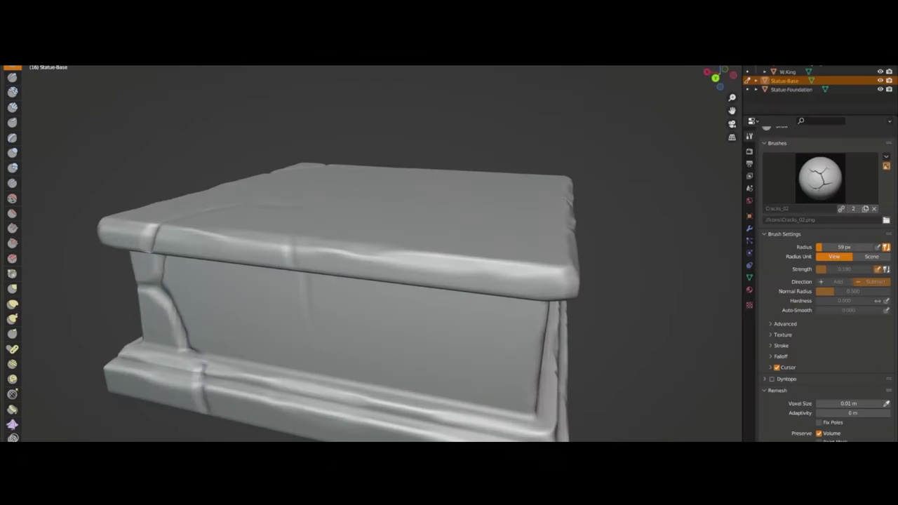
Orbit around the statue base and search the brush grid for 'layers'
{"action": "middle_click_drag", "start_coordinate": [235, 238], "coordinate": [756, 186]}
{"action": "left_click", "coordinate": [820, 176]}
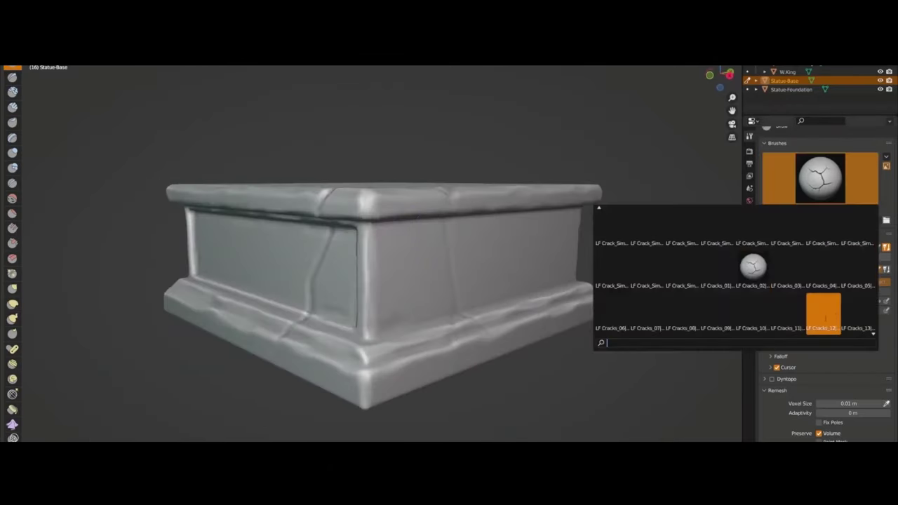
{"action": "scroll", "coordinate": [842, 316], "scroll_direction": "down", "scroll_amount": 1}
{"action": "type", "text": "layers"}
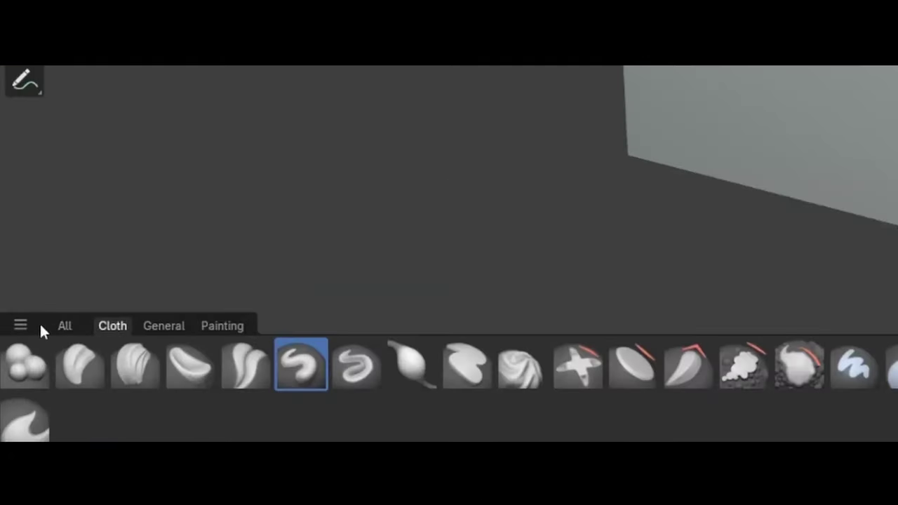
Show all brushes, then filter the shelf to the empty User Library
{"action": "left_click", "coordinate": [21, 326]}
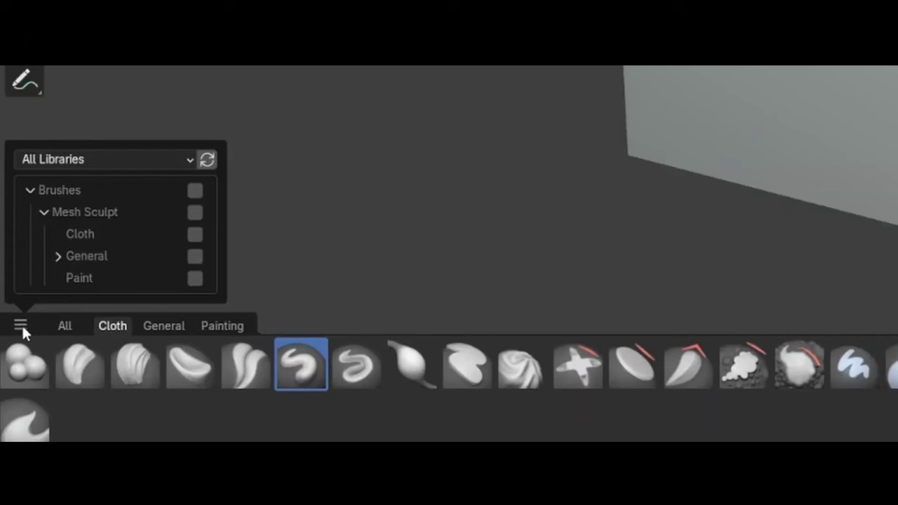
{"action": "left_click", "coordinate": [56, 328]}
{"action": "left_click", "coordinate": [21, 326]}
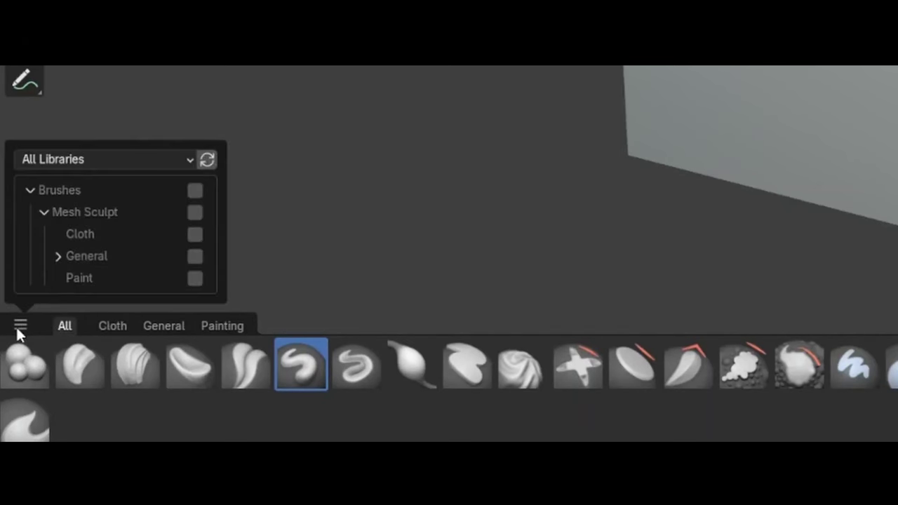
{"action": "left_click", "coordinate": [110, 163]}
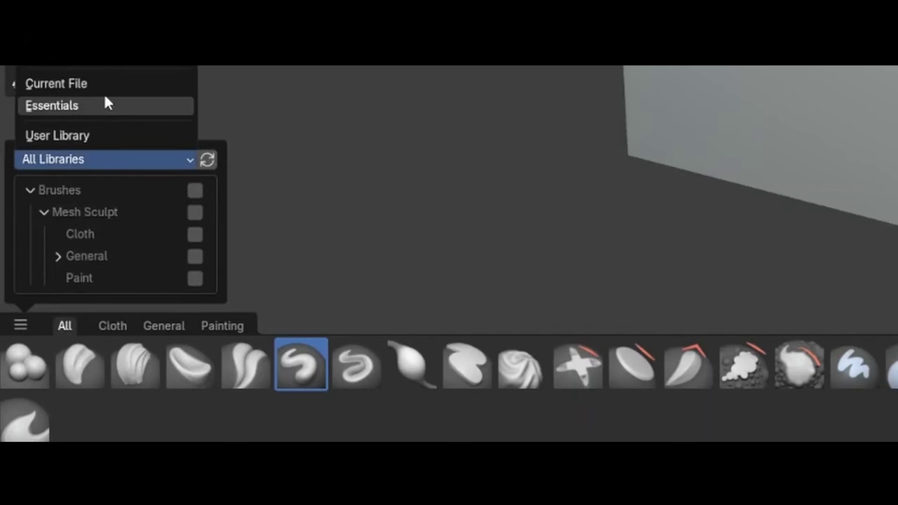
{"action": "left_click", "coordinate": [68, 135]}
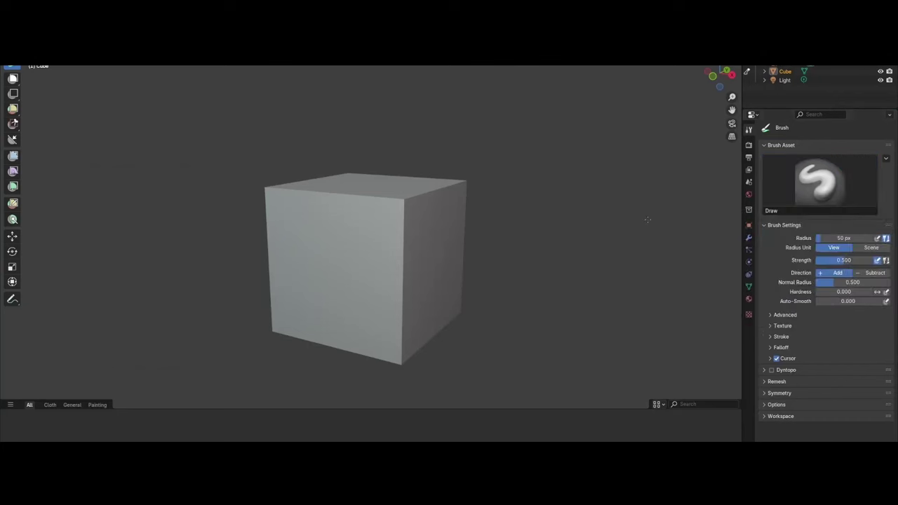
Save the current brush as User Library asset CUSTOM!! and check the shelf's library filter
{"action": "left_click", "coordinate": [820, 179]}
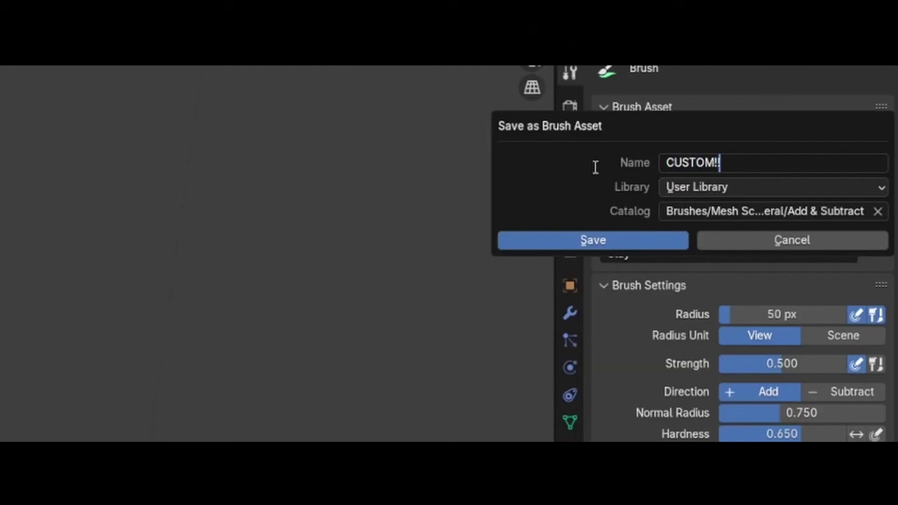
{"action": "left_click", "coordinate": [605, 236]}
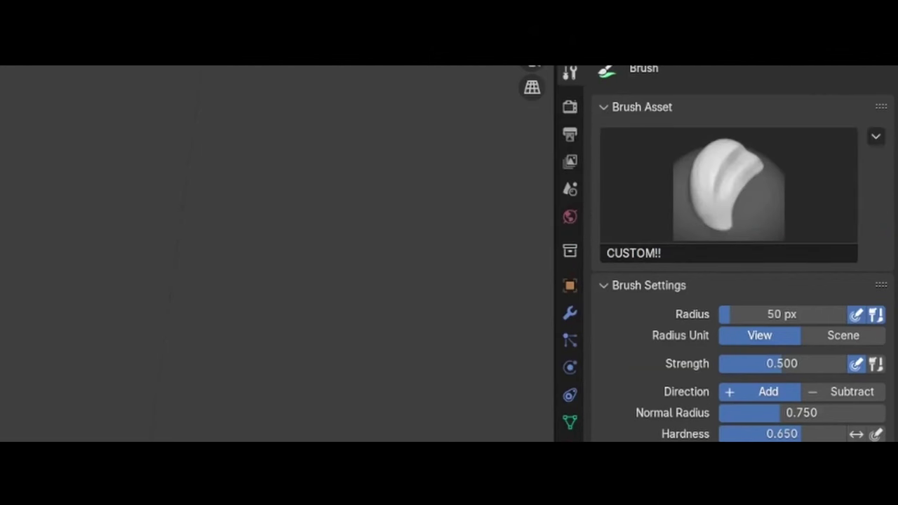
{"action": "left_click", "coordinate": [11, 406]}
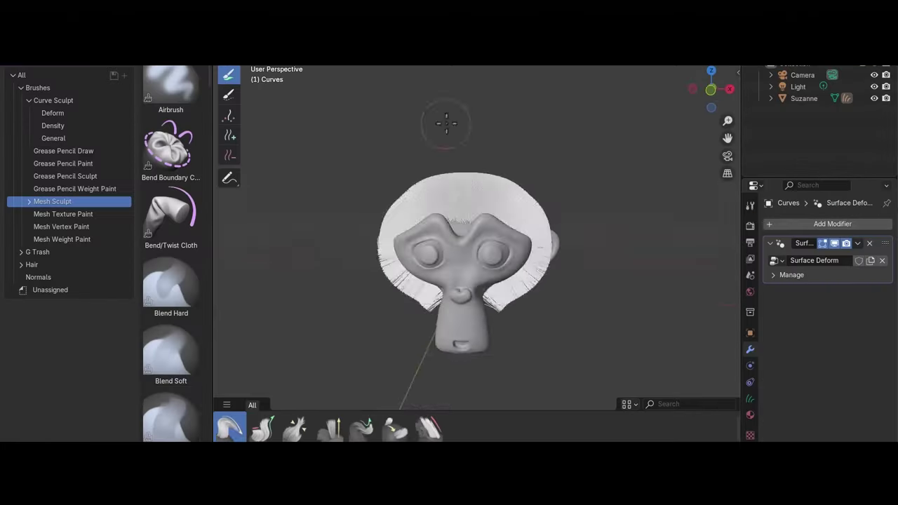
Brush hair curves onto Suzanne's head and pick a different curve sculpting brush
{"action": "left_click_drag", "start_coordinate": [443, 124], "coordinate": [450, 210]}
{"action": "mouse_move", "coordinate": [449, 211]}
{"action": "middle_mouse_down"}
{"action": "mouse_move", "coordinate": [501, 176]}
{"action": "mouse_move", "coordinate": [505, 210]}
{"action": "mouse_move", "coordinate": [477, 106]}
{"action": "mouse_move", "coordinate": [641, 181]}
{"action": "mouse_move", "coordinate": [441, 328]}
{"action": "mouse_move", "coordinate": [483, 301]}
{"action": "middle_mouse_up"}
{"action": "scroll", "coordinate": [473, 96], "scroll_direction": "up", "scroll_amount": 5}
{"action": "scroll", "coordinate": [640, 181], "scroll_direction": "down", "scroll_amount": 5}
{"action": "left_click", "coordinate": [296, 427]}
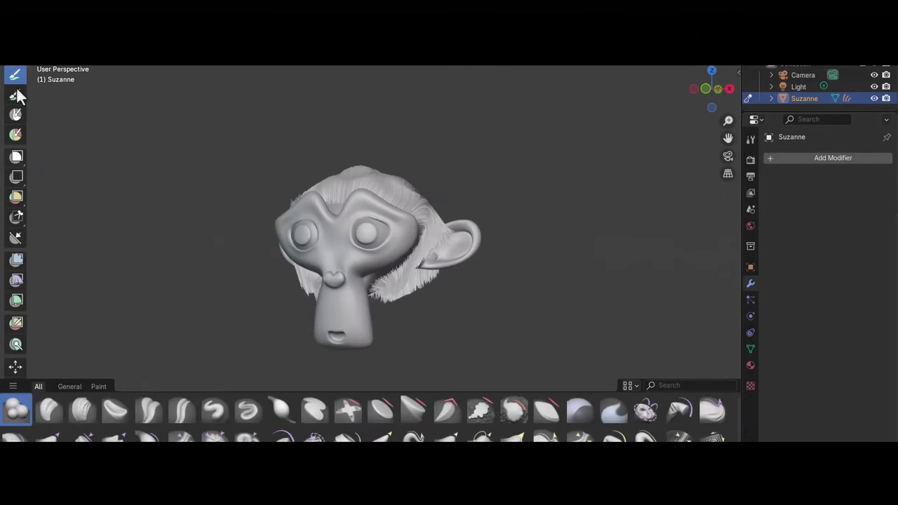
Try a few sculpt brushes and browse the General and Paint brush catalogs
{"action": "scroll", "coordinate": [26, 229], "scroll_direction": "down", "scroll_amount": 5}
{"action": "mouse_move", "coordinate": [421, 232]}
{"action": "middle_mouse_down"}
{"action": "mouse_move", "coordinate": [351, 281]}
{"action": "mouse_move", "coordinate": [421, 232]}
{"action": "middle_mouse_up"}
{"action": "left_click", "coordinate": [283, 420]}
{"action": "scroll", "coordinate": [511, 172], "scroll_direction": "up", "scroll_amount": 4}
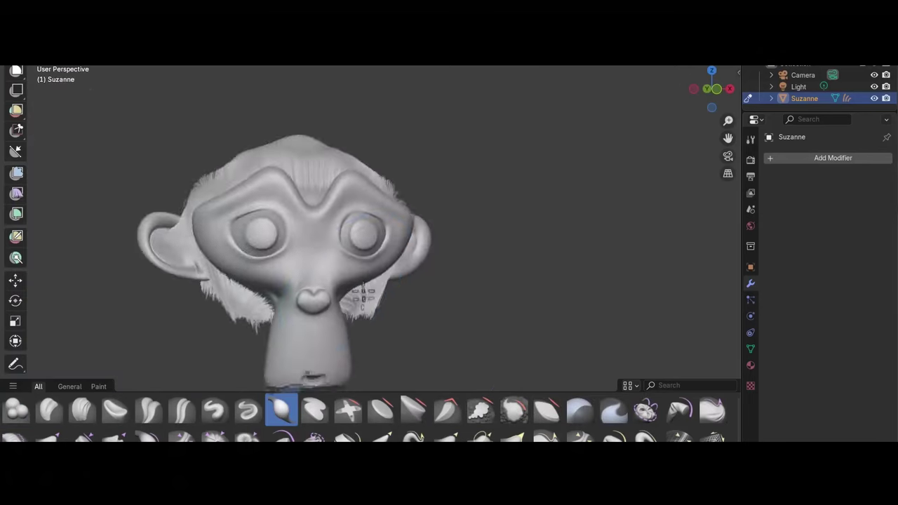
{"action": "scroll", "coordinate": [326, 288], "scroll_direction": "up", "scroll_amount": 3}
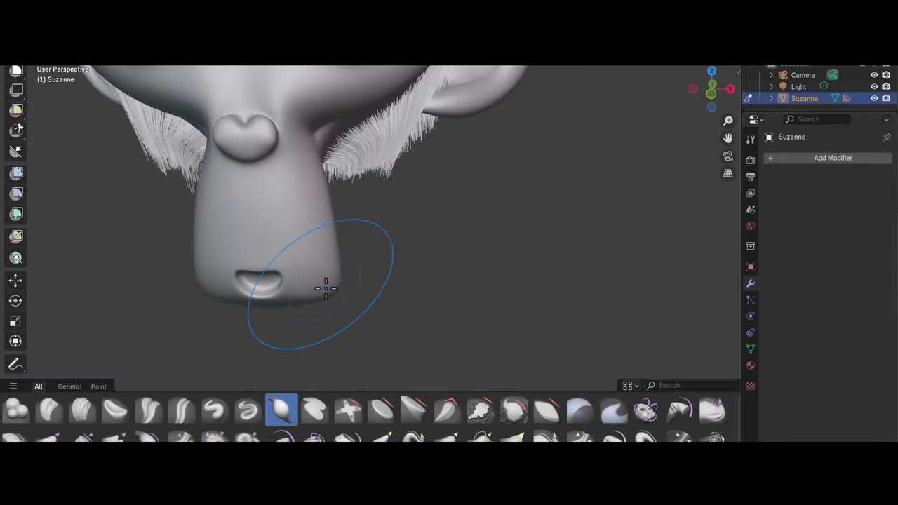
{"action": "scroll", "coordinate": [326, 289], "scroll_direction": "down", "scroll_amount": 2}
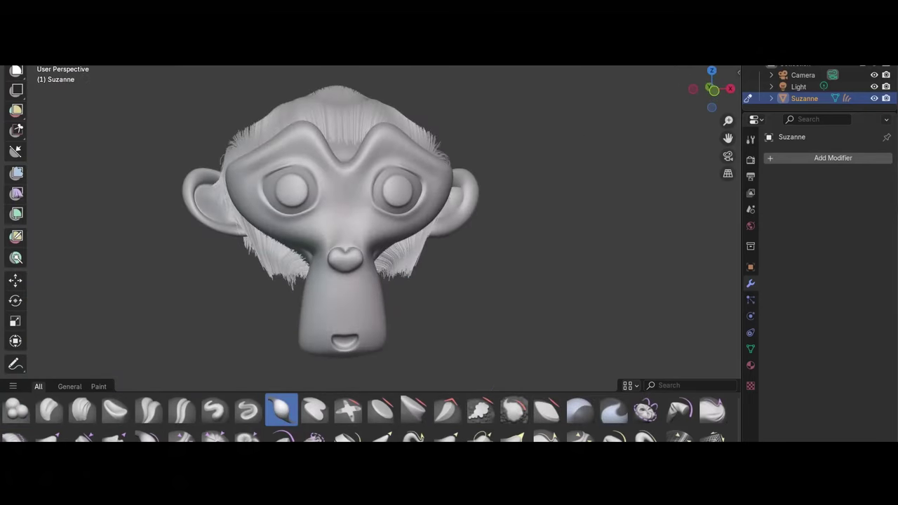
{"action": "left_click", "coordinate": [16, 411]}
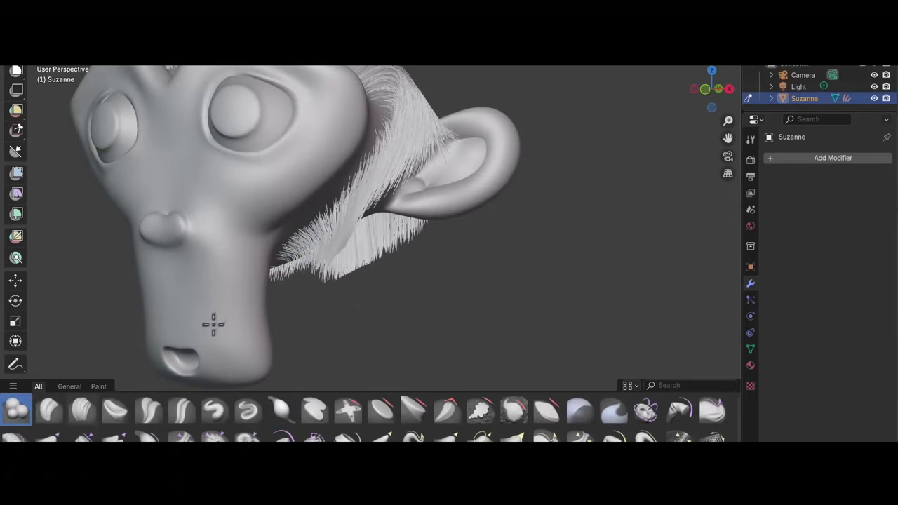
{"action": "left_click", "coordinate": [70, 387]}
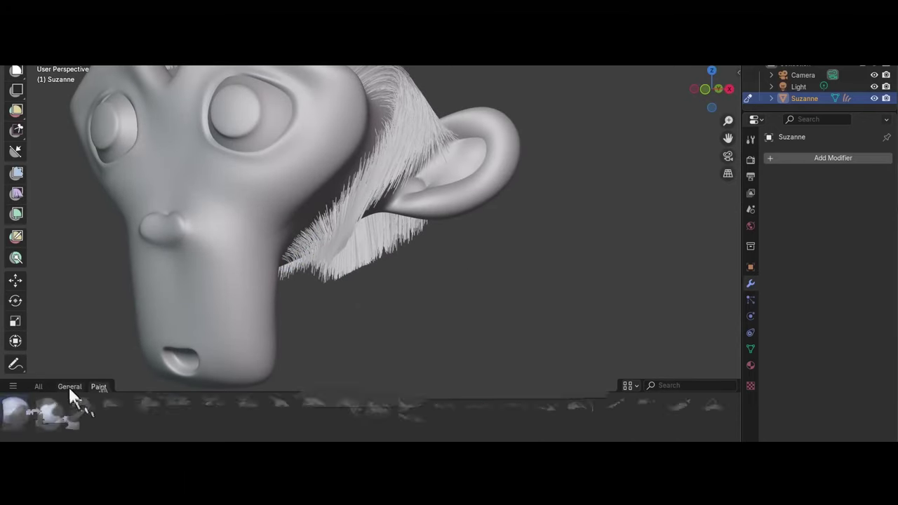
{"action": "left_click", "coordinate": [98, 387]}
Add the Simulation and Add & Subtract catalogs to the asset shelf
{"action": "left_click", "coordinate": [13, 387]}
{"action": "left_click", "coordinate": [111, 358]}
{"action": "left_click", "coordinate": [132, 387]}
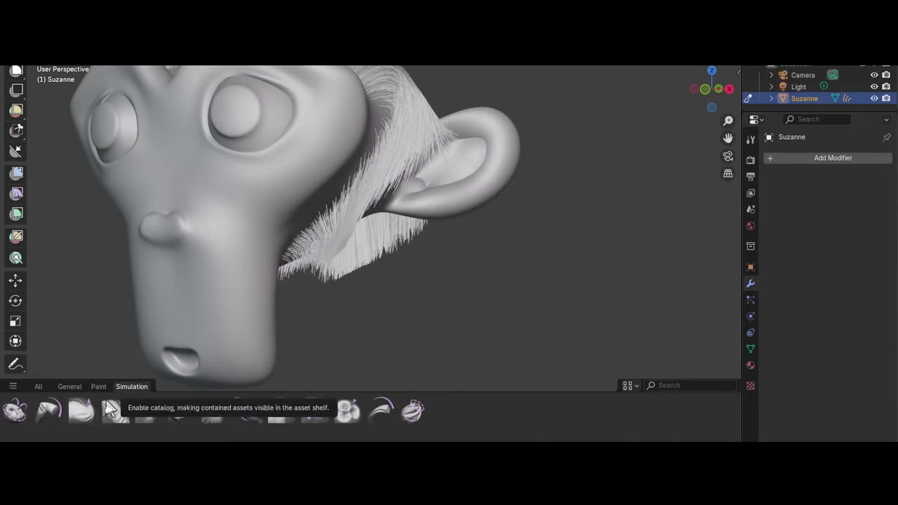
{"action": "left_click", "coordinate": [12, 387]}
{"action": "left_click", "coordinate": [101, 331]}
{"action": "left_click", "coordinate": [113, 296]}
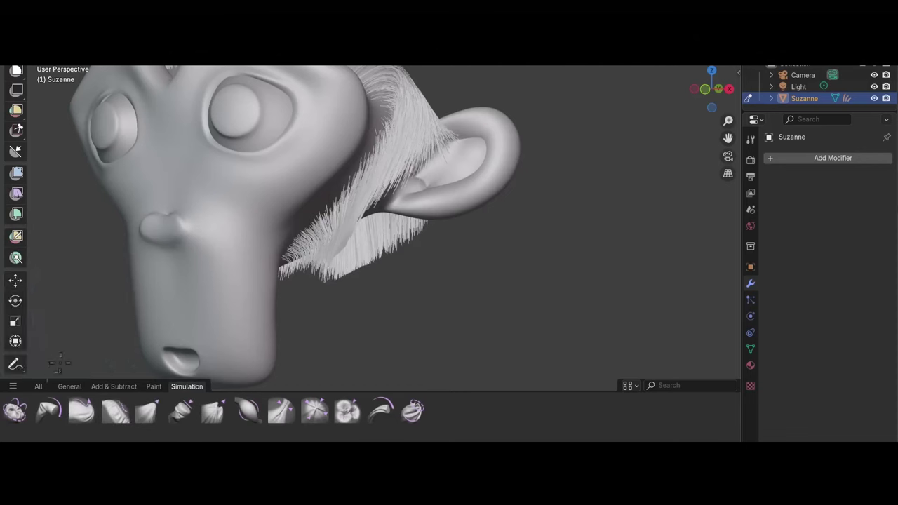
Add the Contrast, Transform and Utilities catalogs, then browse the new shelf tabs
{"action": "left_click", "coordinate": [13, 387]}
{"action": "left_click", "coordinate": [113, 309]}
{"action": "left_click", "coordinate": [113, 320]}
{"action": "left_click", "coordinate": [113, 334]}
{"action": "left_click", "coordinate": [160, 387]}
{"action": "left_click", "coordinate": [197, 387]}
{"action": "left_click", "coordinate": [234, 386]}
{"action": "left_click", "coordinate": [262, 387]}
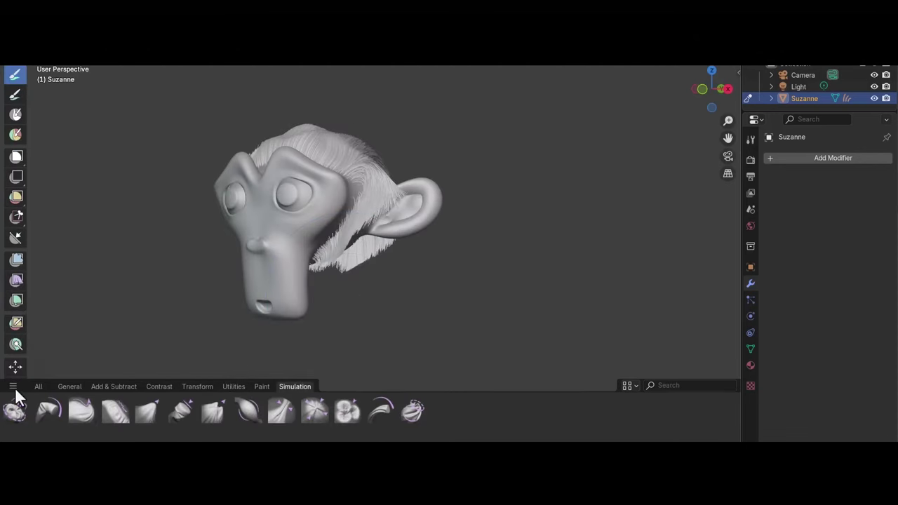
Show brushes from All Libraries in the brush shelf and orbit to Suzanne's front
{"action": "left_click", "coordinate": [14, 388]}
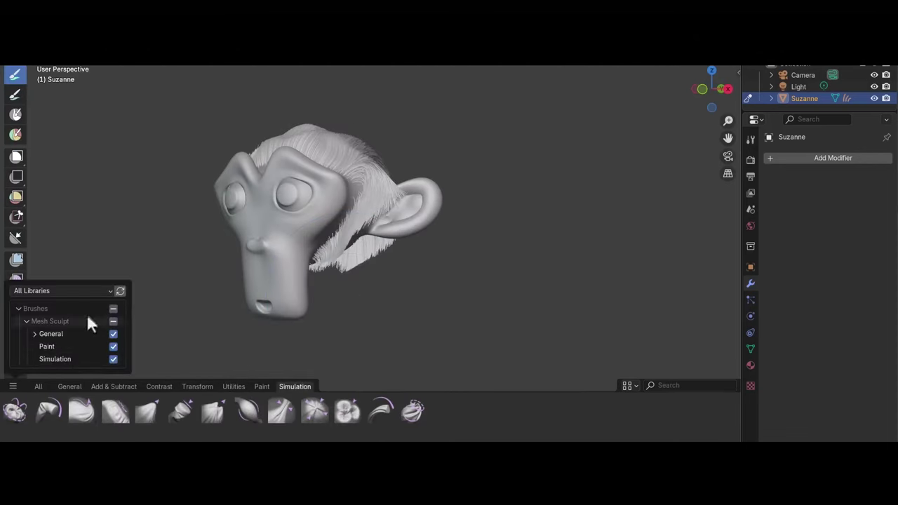
{"action": "left_click", "coordinate": [108, 290]}
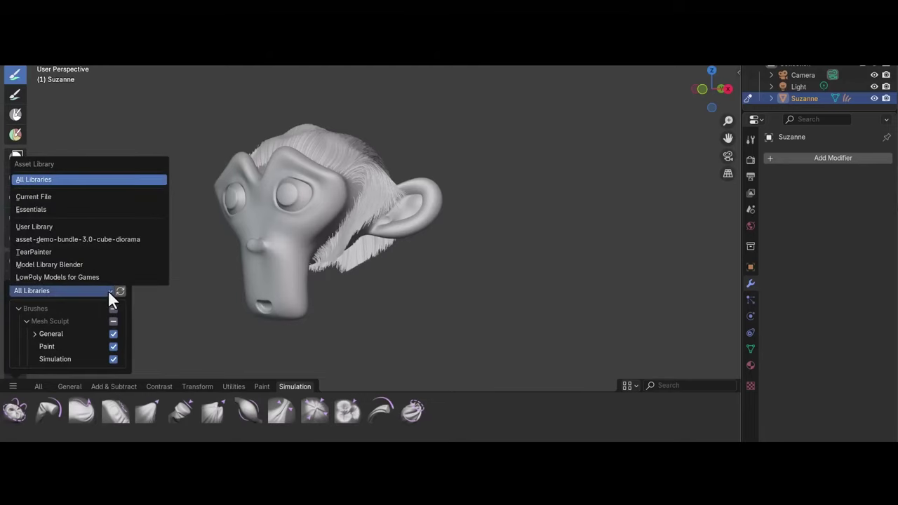
{"action": "left_click", "coordinate": [104, 180]}
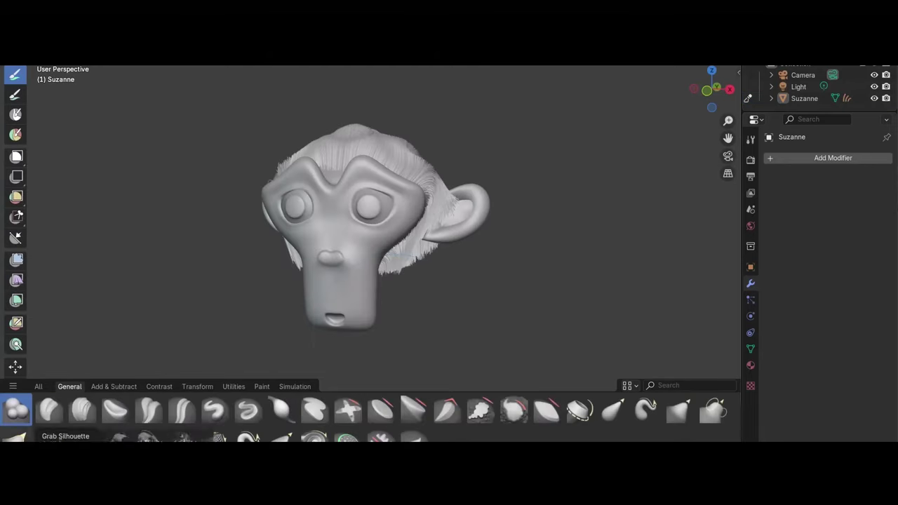
{"action": "mouse_move", "coordinate": [302, 316]}
{"action": "middle_mouse_down"}
{"action": "mouse_move", "coordinate": [331, 328]}
{"action": "mouse_move", "coordinate": [261, 321]}
{"action": "mouse_move", "coordinate": [327, 315]}
{"action": "mouse_move", "coordinate": [372, 209]}
{"action": "middle_mouse_up"}
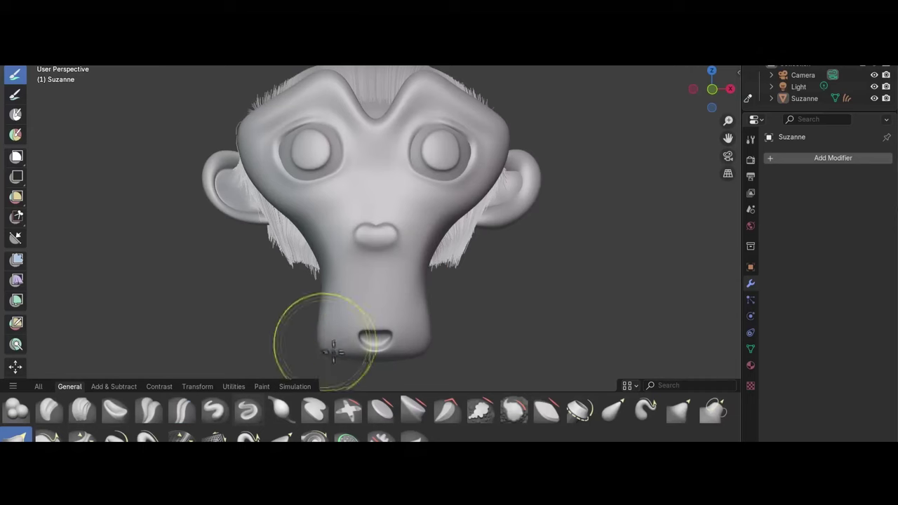
{"action": "mouse_move", "coordinate": [373, 330]}
{"action": "middle_mouse_down"}
{"action": "mouse_move", "coordinate": [454, 96]}
{"action": "mouse_move", "coordinate": [417, 308]}
{"action": "mouse_move", "coordinate": [421, 280]}
{"action": "middle_mouse_up"}
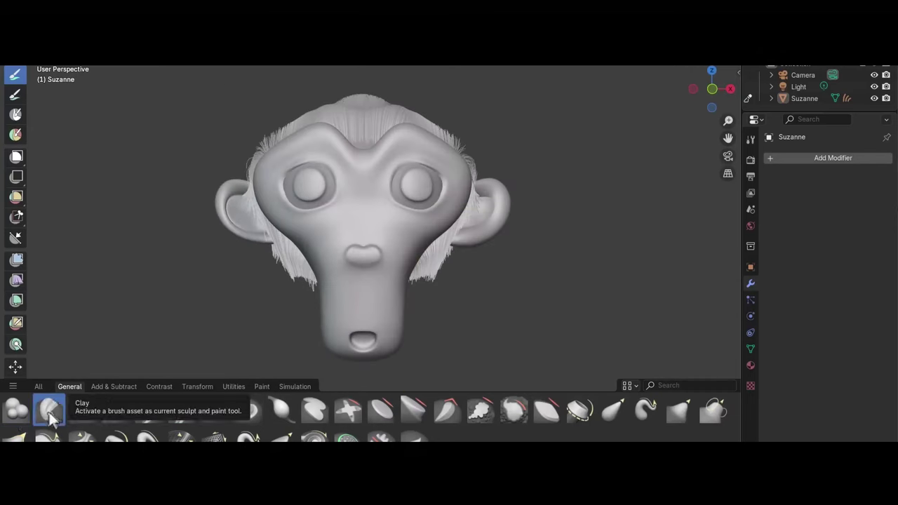
Duplicate the Blob brush as a new brush asset named Blobx1
{"action": "left_click", "coordinate": [15, 411]}
{"action": "left_click", "coordinate": [750, 138]}
{"action": "left_click", "coordinate": [883, 179]}
{"action": "left_click", "coordinate": [836, 191]}
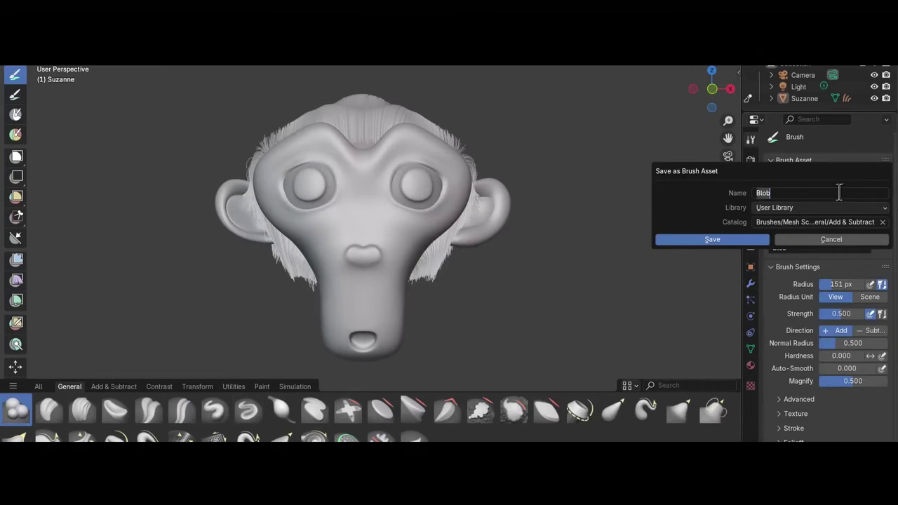
{"action": "type", "text": "x1"}
{"action": "key", "text": "Return"}
Sculpt ridge strokes across Suzanne's face with the new Blobx1 brush
{"action": "scroll", "coordinate": [823, 340], "scroll_direction": "down", "scroll_amount": 2}
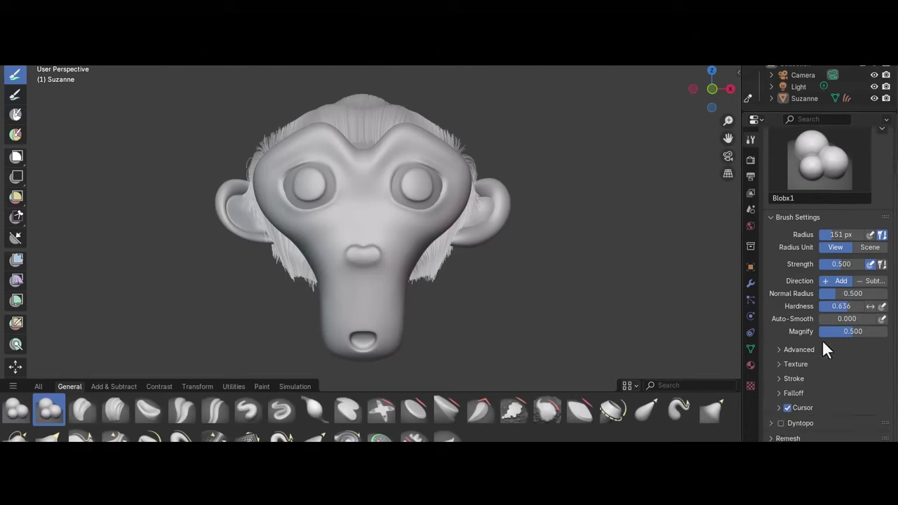
{"action": "left_click", "coordinate": [779, 374]}
{"action": "scroll", "coordinate": [831, 315], "scroll_direction": "down", "scroll_amount": 4}
{"action": "scroll", "coordinate": [342, 275], "scroll_direction": "up", "scroll_amount": 3}
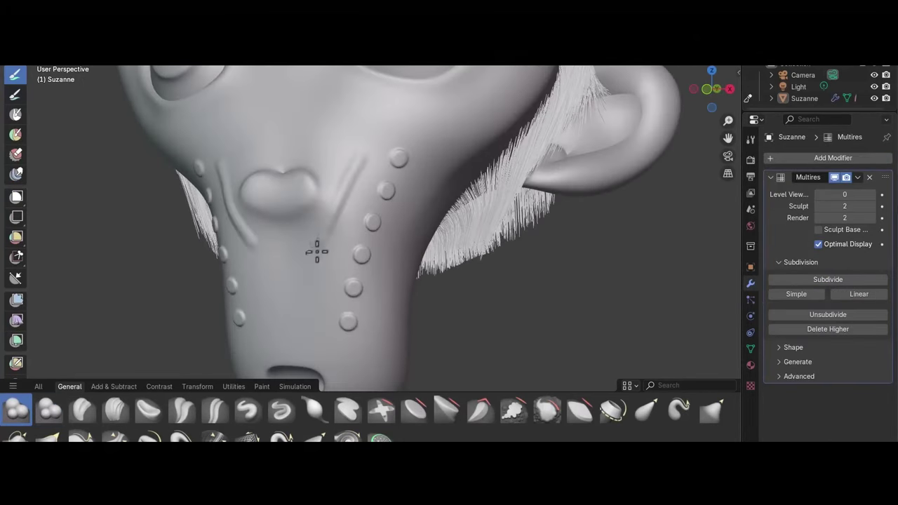
{"action": "middle_click_drag", "start_coordinate": [315, 250], "coordinate": [403, 268]}
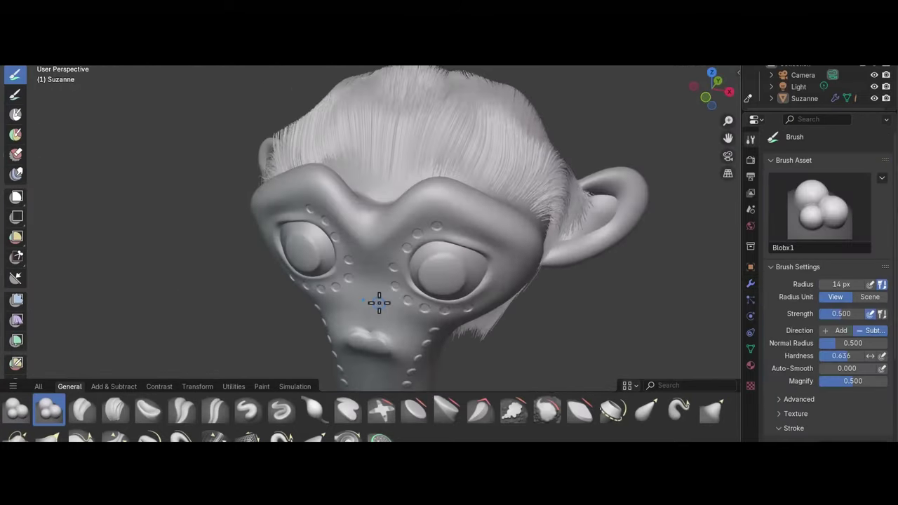
{"action": "left_click", "coordinate": [66, 85]}
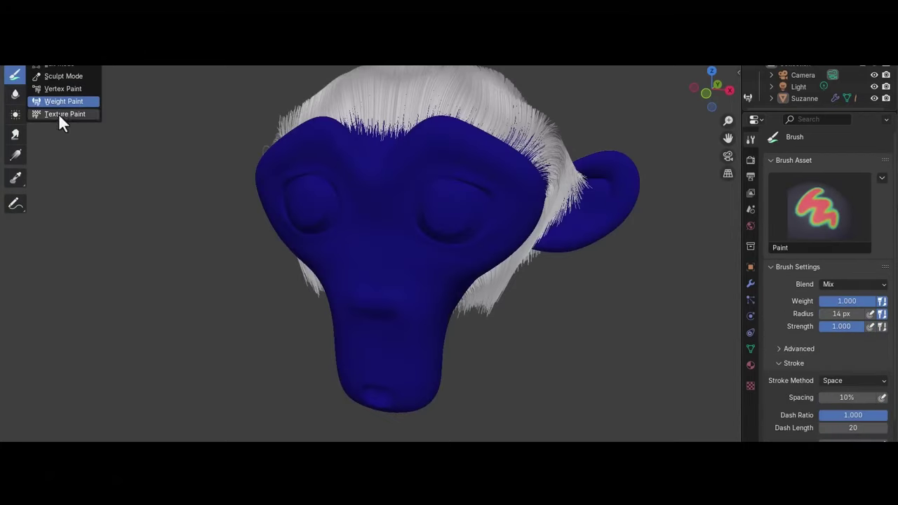
Switch Suzanne into Texture Paint mode
{"action": "left_click", "coordinate": [58, 113]}
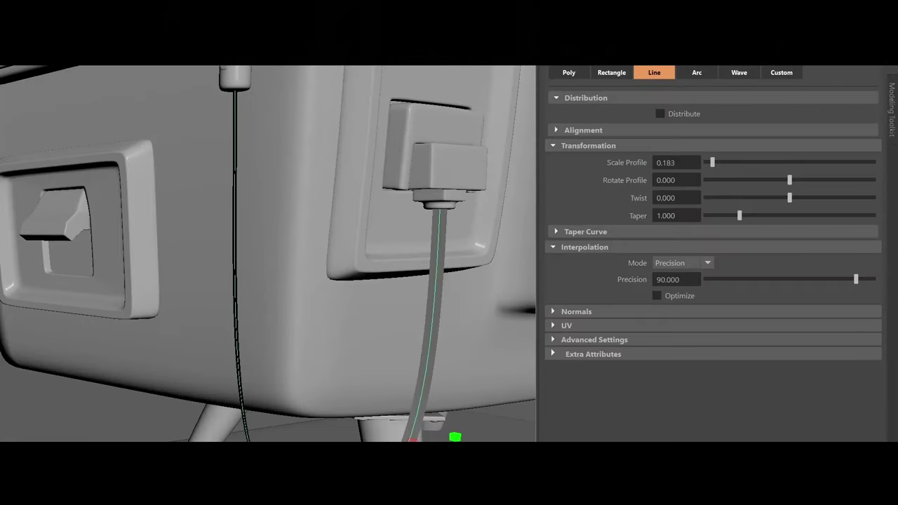
Give the swept cables a round Poly profile, radially distributed 5 times, thinner and twisted to 2.000
{"action": "left_click", "coordinate": [612, 72]}
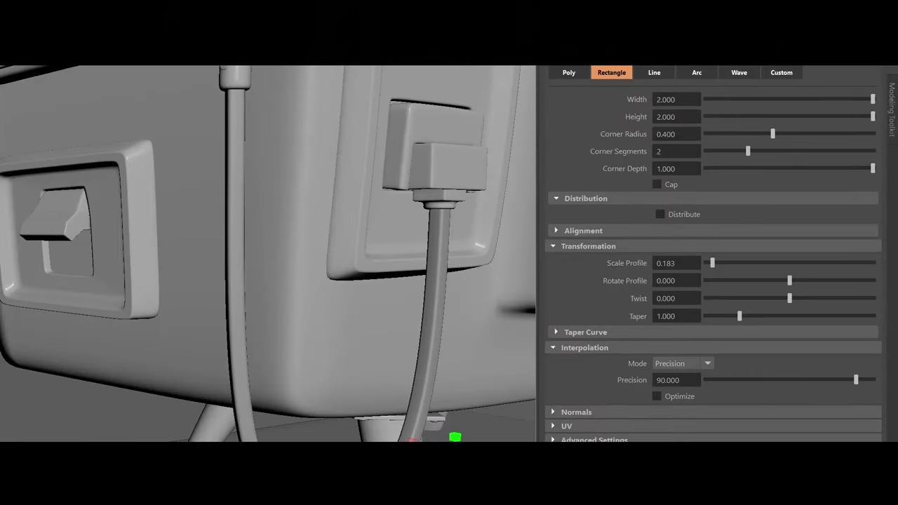
{"action": "left_click", "coordinate": [569, 72]}
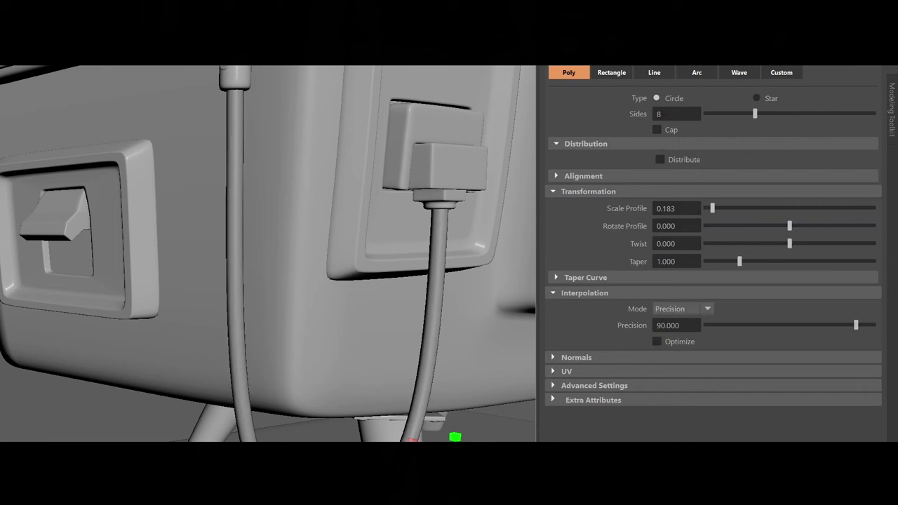
{"action": "left_click", "coordinate": [660, 160]}
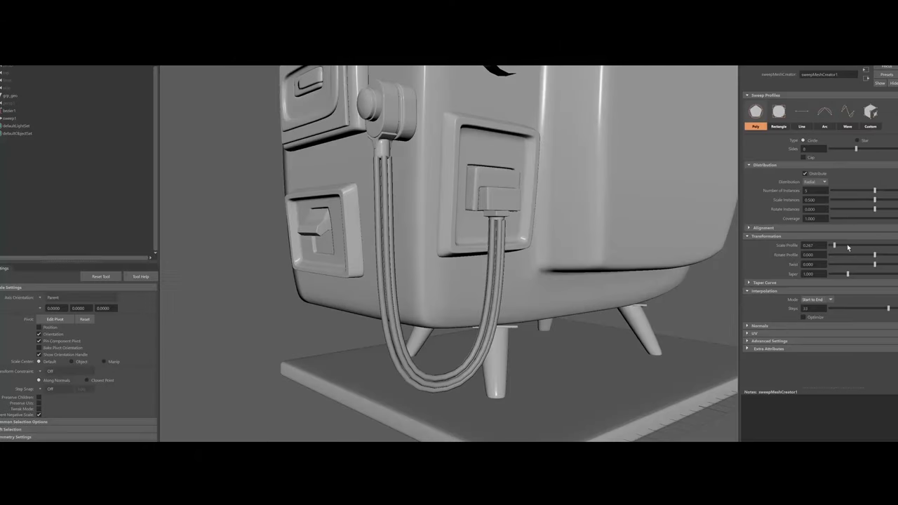
{"action": "left_click_drag", "start_coordinate": [839, 245], "coordinate": [833, 245]}
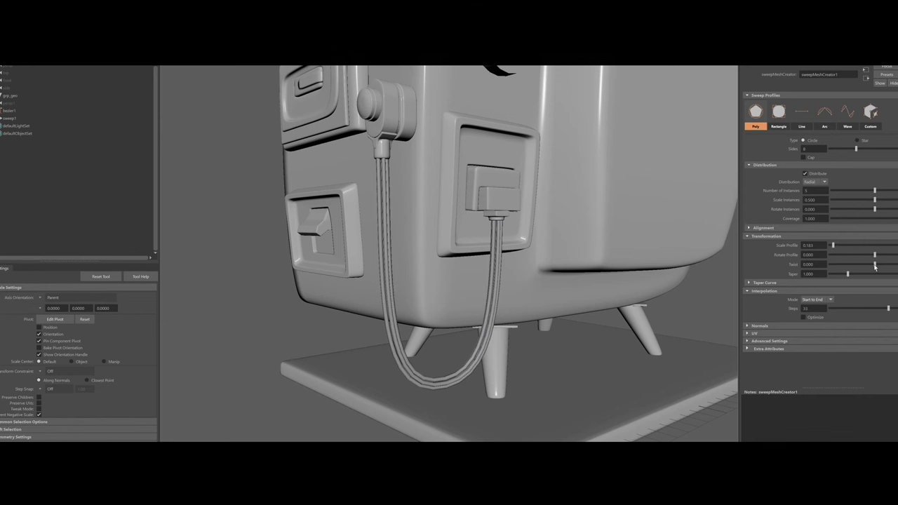
{"action": "left_click_drag", "start_coordinate": [875, 266], "coordinate": [897, 265]}
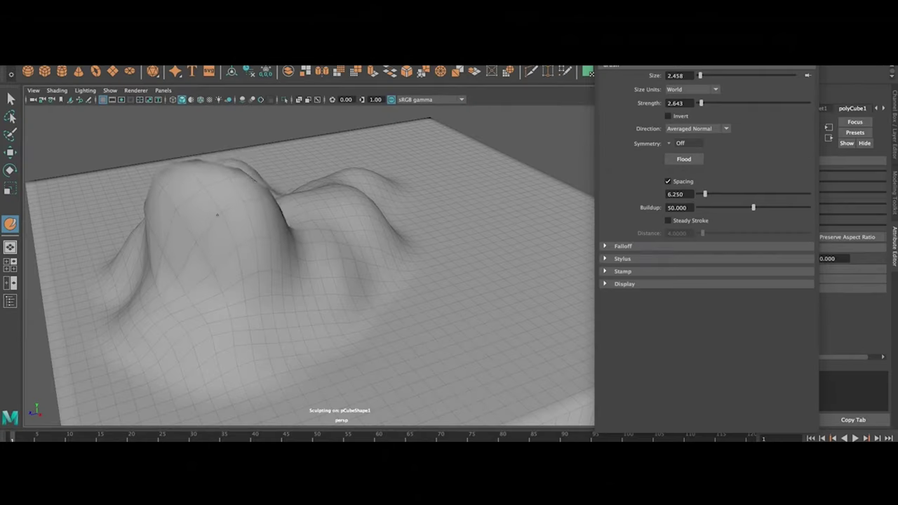
Sculpt a rounded bulge and a tall finger-shaped lump on the plane, then orbit to inspect them
{"action": "mouse_move", "coordinate": [204, 211]}
{"action": "left_mouse_down"}
{"action": "mouse_move", "coordinate": [200, 197]}
{"action": "mouse_move", "coordinate": [253, 180]}
{"action": "mouse_move", "coordinate": [180, 213]}
{"action": "mouse_move", "coordinate": [231, 246]}
{"action": "left_mouse_up"}
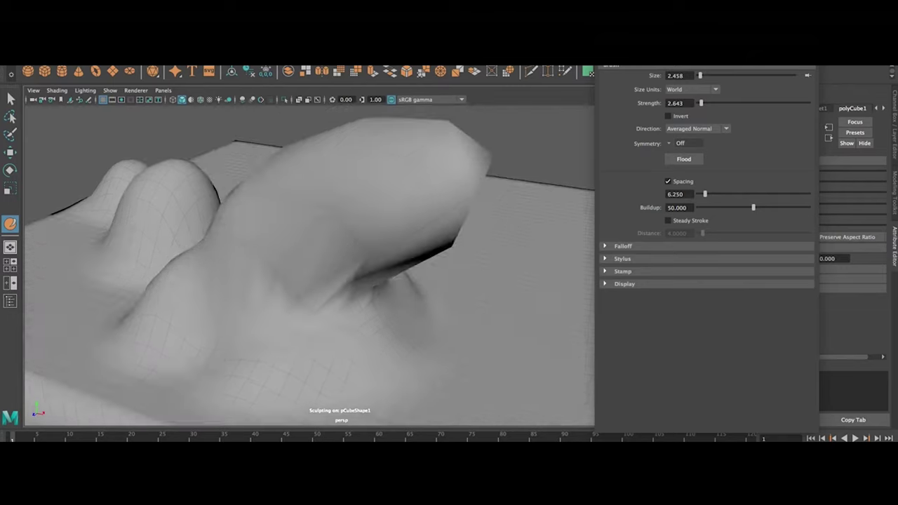
{"action": "right_click_drag", "start_coordinate": [330, 267], "coordinate": [301, 291], "text": "alt"}
{"action": "left_click_drag", "start_coordinate": [301, 290], "coordinate": [352, 255], "text": "alt"}
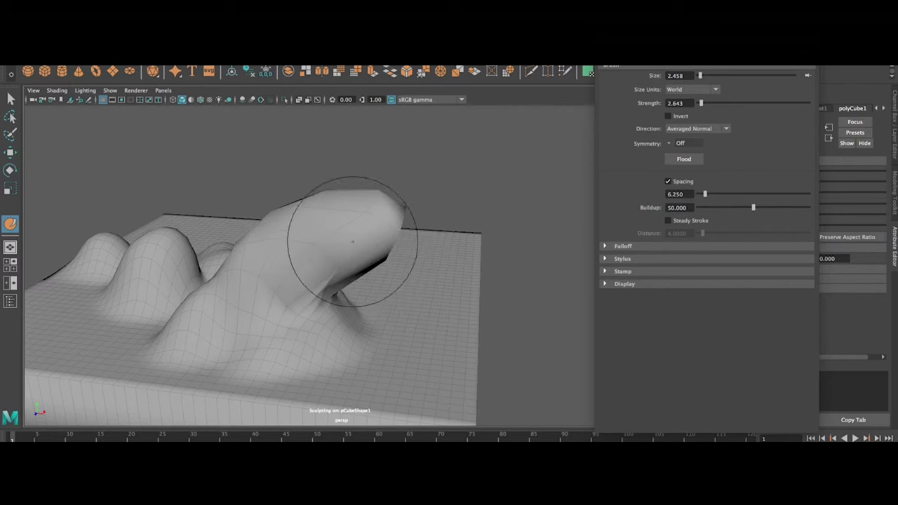
{"action": "left_click_drag", "start_coordinate": [342, 248], "coordinate": [362, 241], "text": "alt"}
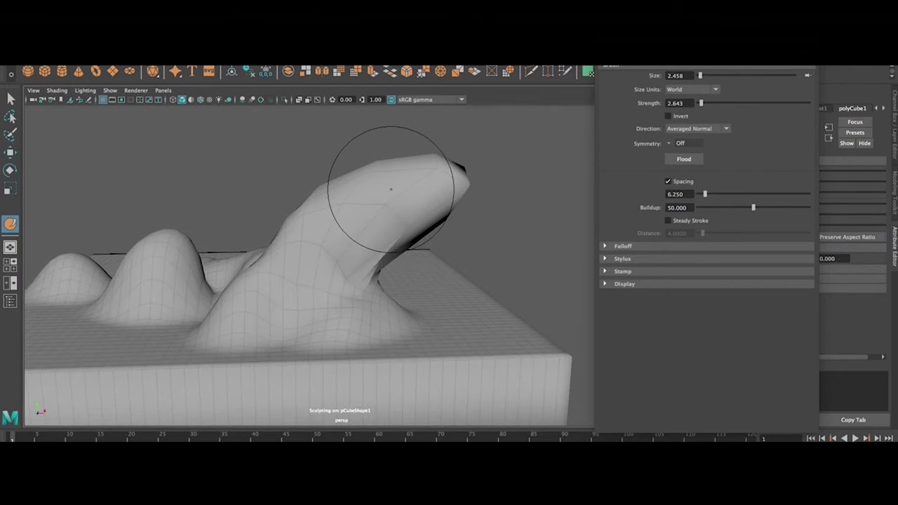
{"action": "left_click_drag", "start_coordinate": [391, 189], "coordinate": [417, 184], "text": "alt"}
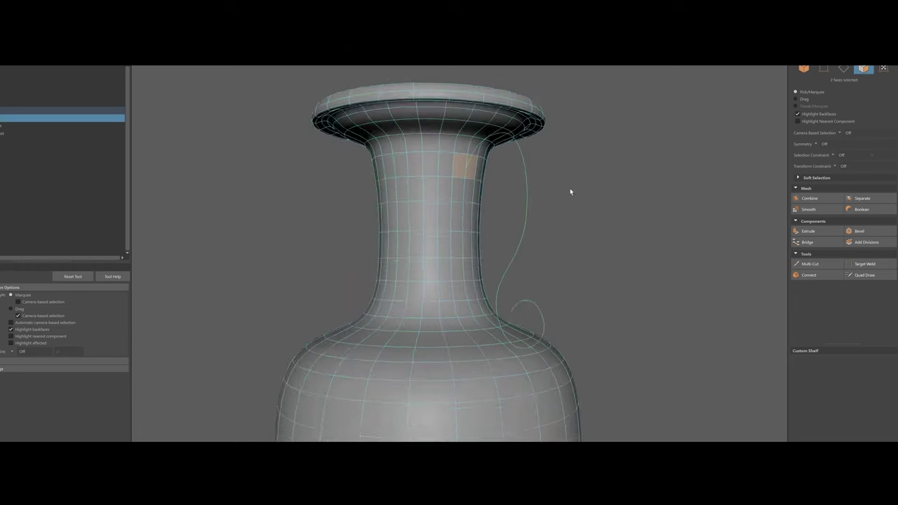
Extrude the vase-neck faces along the curve into a handle and increase its divisions
{"action": "left_click_drag", "start_coordinate": [570, 191], "coordinate": [589, 194], "text": "alt"}
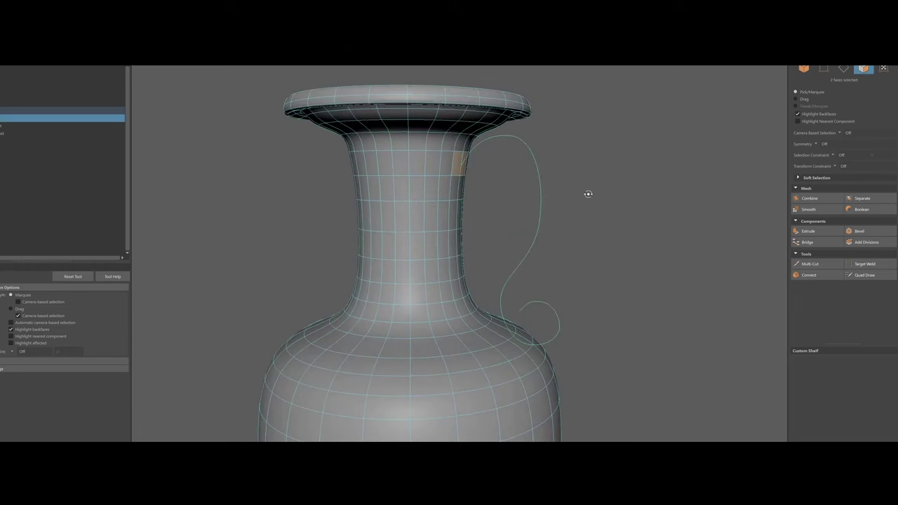
{"action": "left_click", "coordinate": [810, 231]}
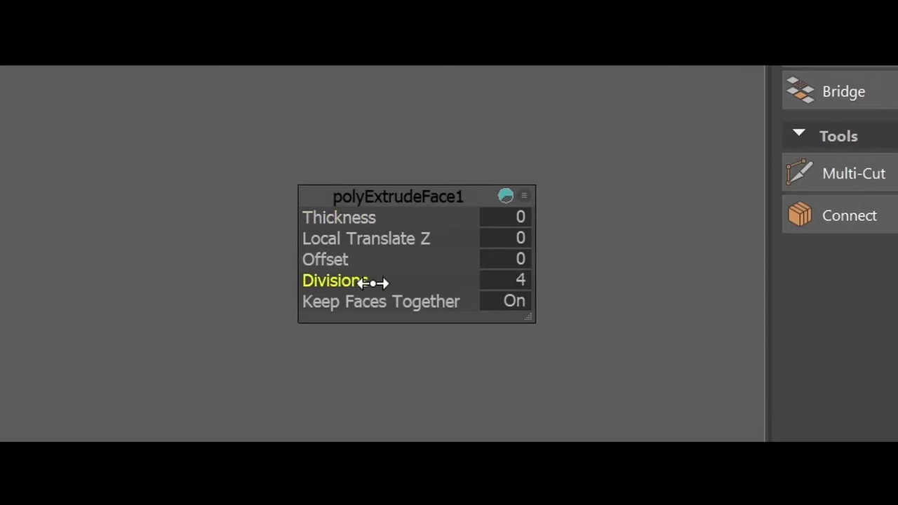
{"action": "left_click_drag", "start_coordinate": [373, 283], "coordinate": [522, 293]}
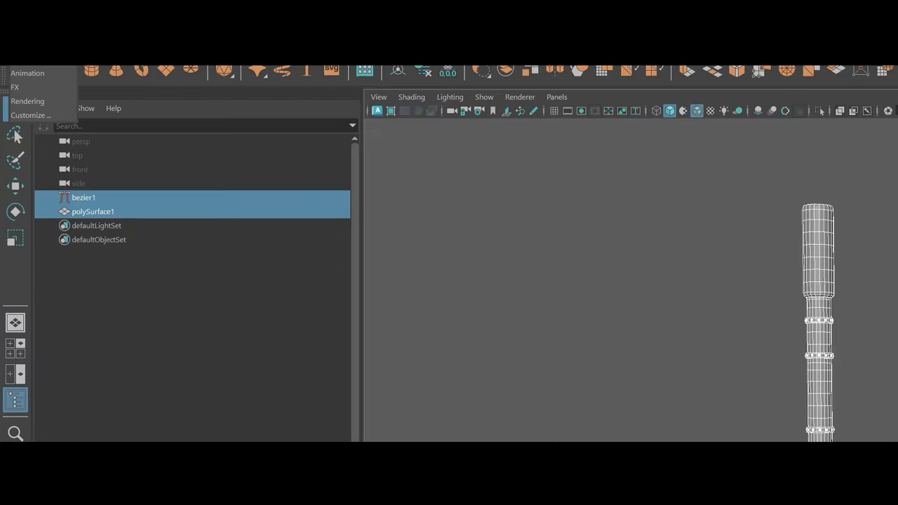
Apply a Deform > Curve Warp to bend polySurface1 along the bezier1 curve
{"action": "left_click", "coordinate": [44, 70]}
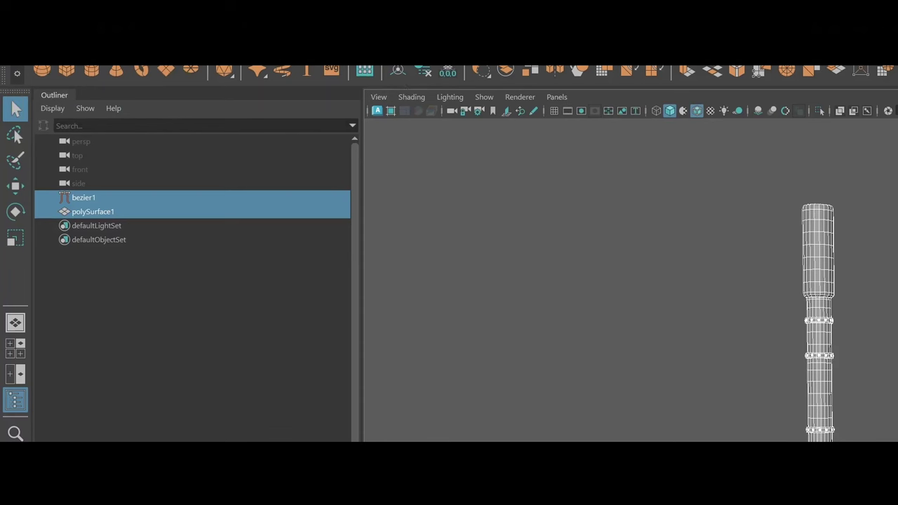
{"action": "left_click", "coordinate": [319, 60]}
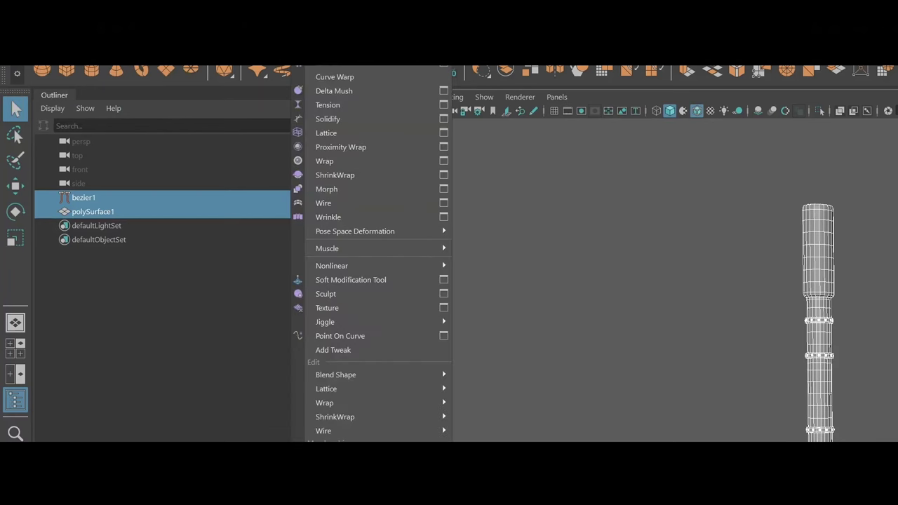
{"action": "left_click", "coordinate": [335, 77]}
{"action": "left_click_drag", "start_coordinate": [632, 194], "coordinate": [608, 181], "text": "alt"}
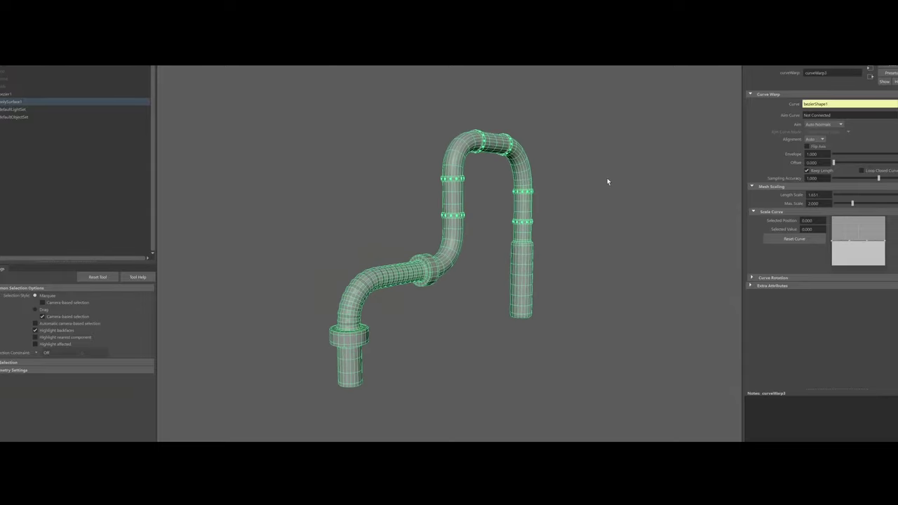